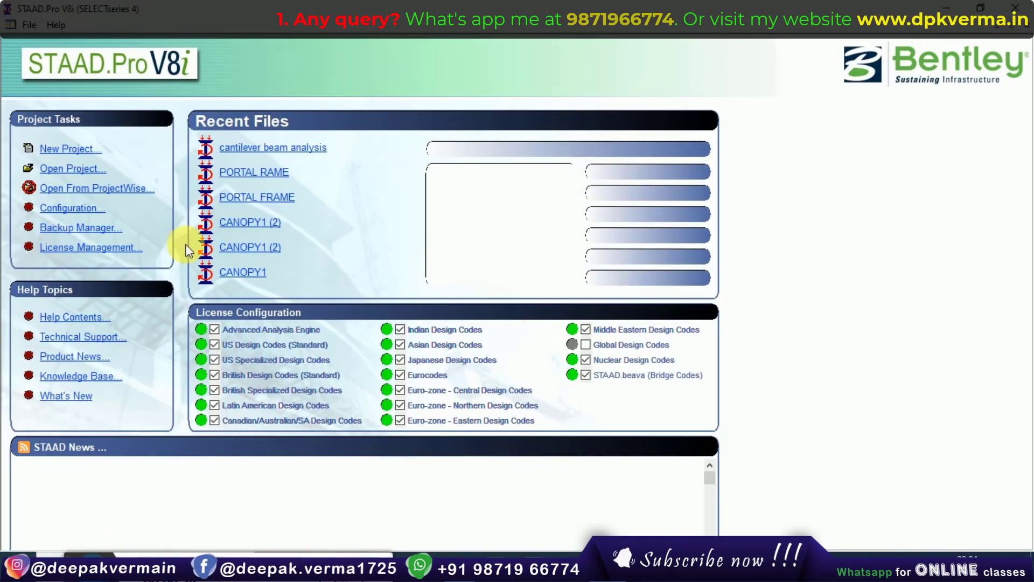
Start a new Space project named BEAM, keeping the default save location
{"action": "left_click", "coordinate": [77, 146]}
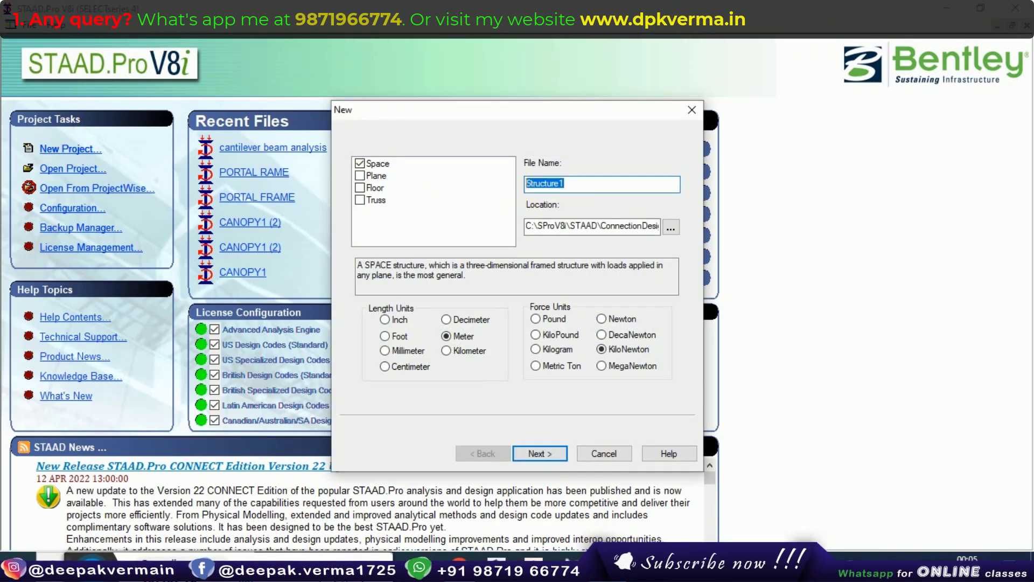
{"action": "type", "text": "BEAM"}
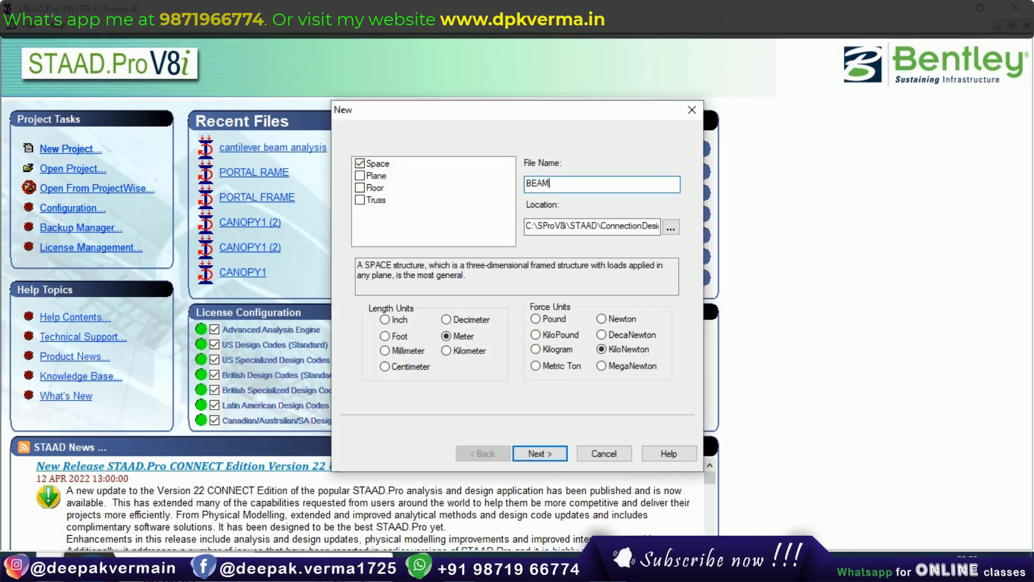
{"action": "left_click", "coordinate": [585, 229]}
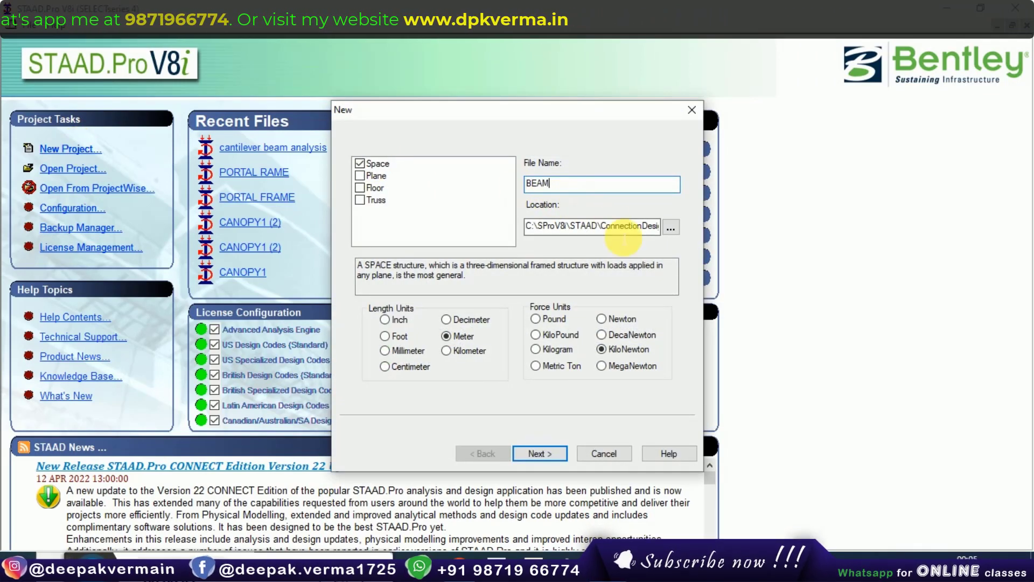
{"action": "left_click", "coordinate": [673, 228]}
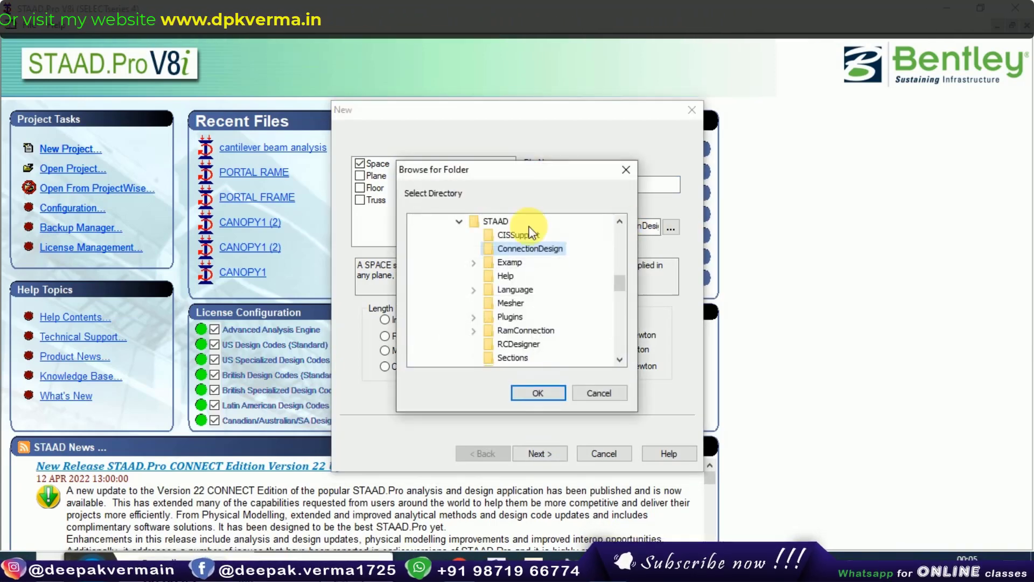
{"action": "left_click_drag", "start_coordinate": [617, 282], "coordinate": [619, 218]}
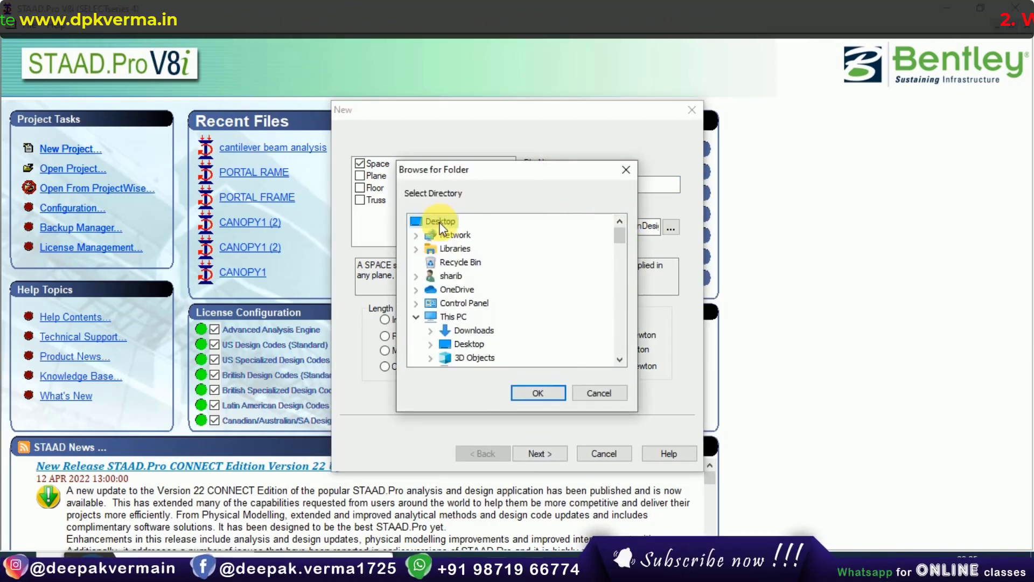
{"action": "left_click", "coordinate": [469, 291]}
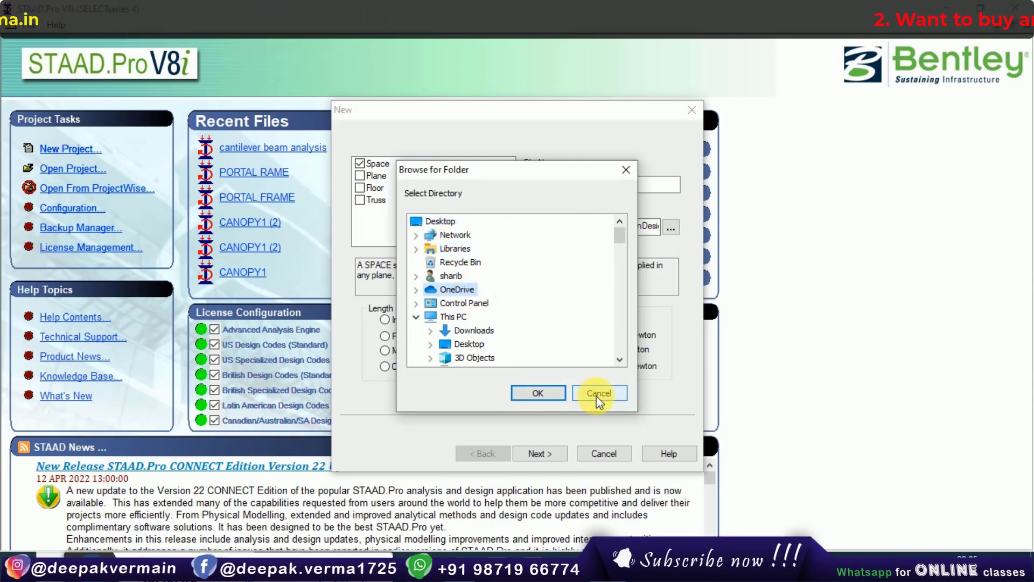
{"action": "scroll", "coordinate": [471, 320], "scroll_direction": "down", "scroll_amount": 2}
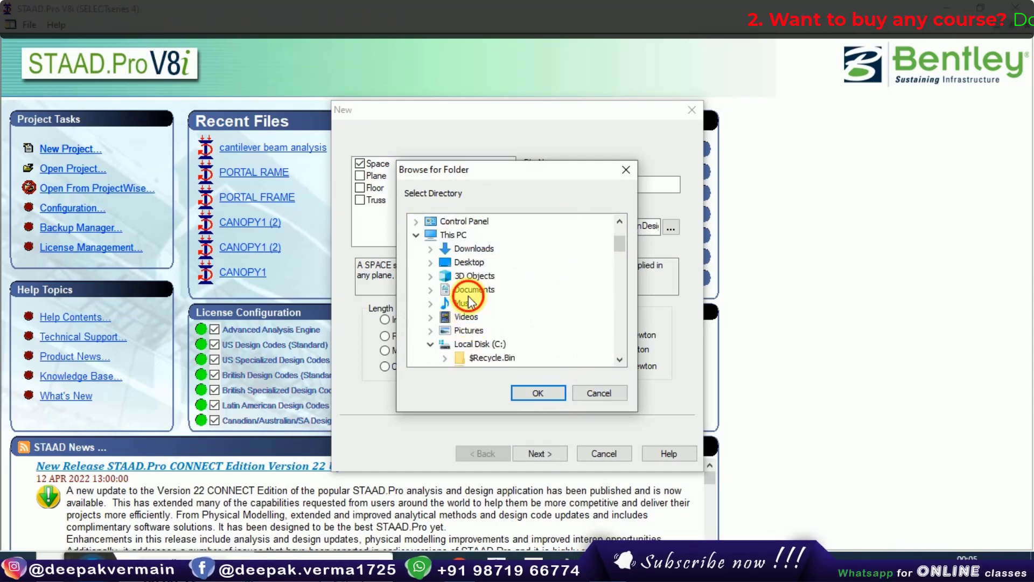
{"action": "left_click", "coordinate": [599, 393]}
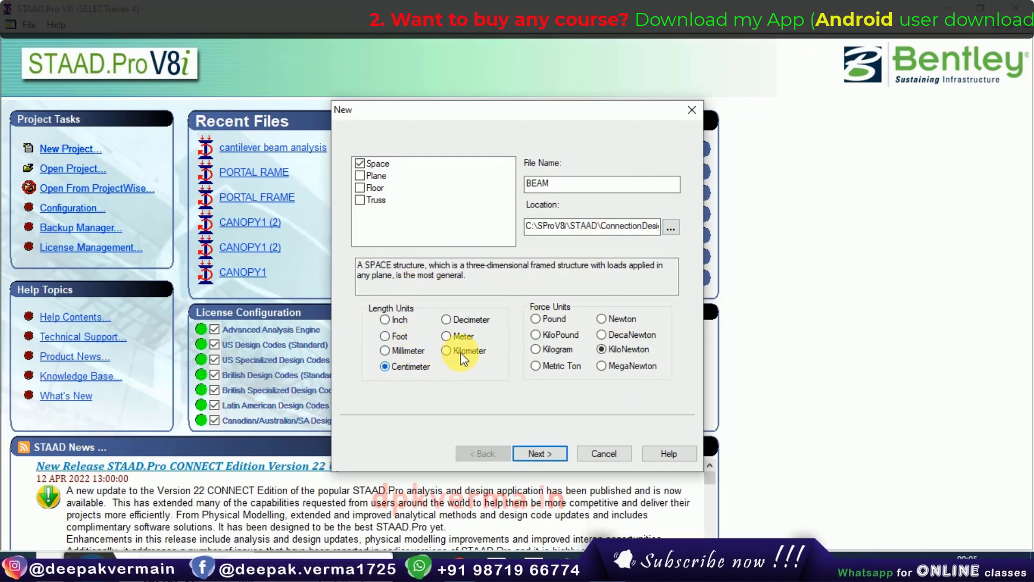
Set the project units to Meter and KiloNewton and continue to the next setup page
{"action": "left_click", "coordinate": [467, 337]}
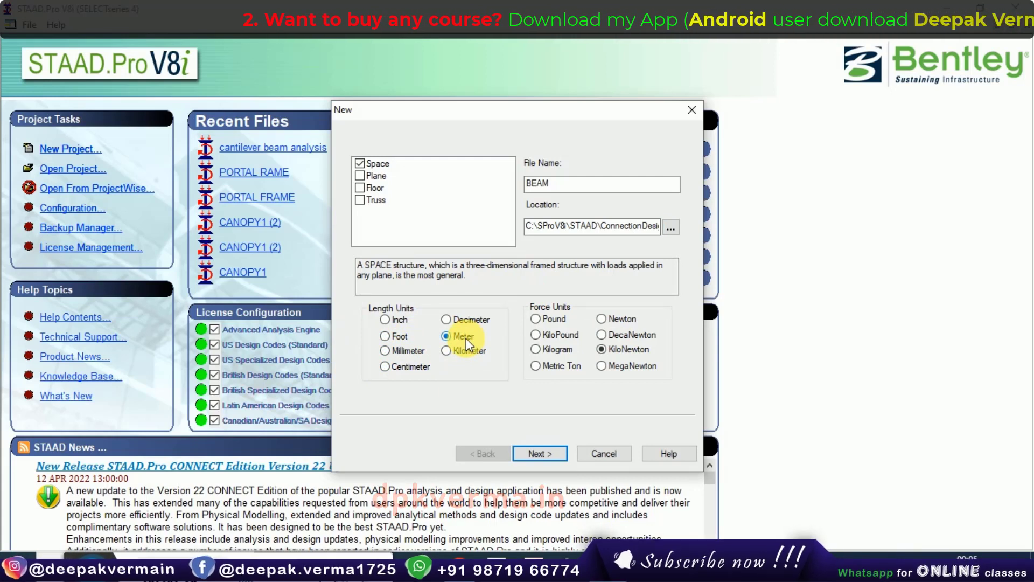
{"action": "left_click", "coordinate": [625, 320]}
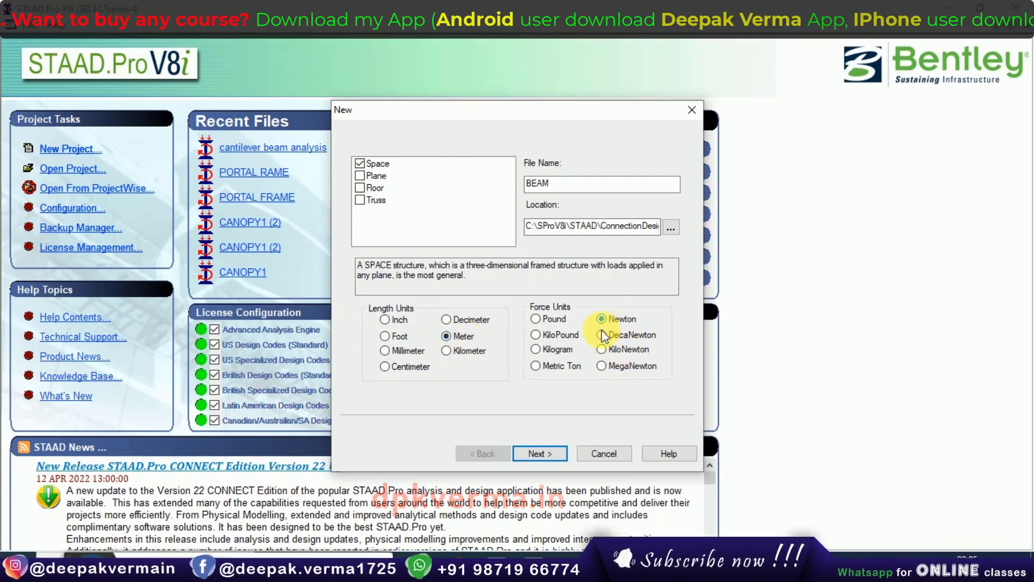
{"action": "left_click", "coordinate": [616, 351]}
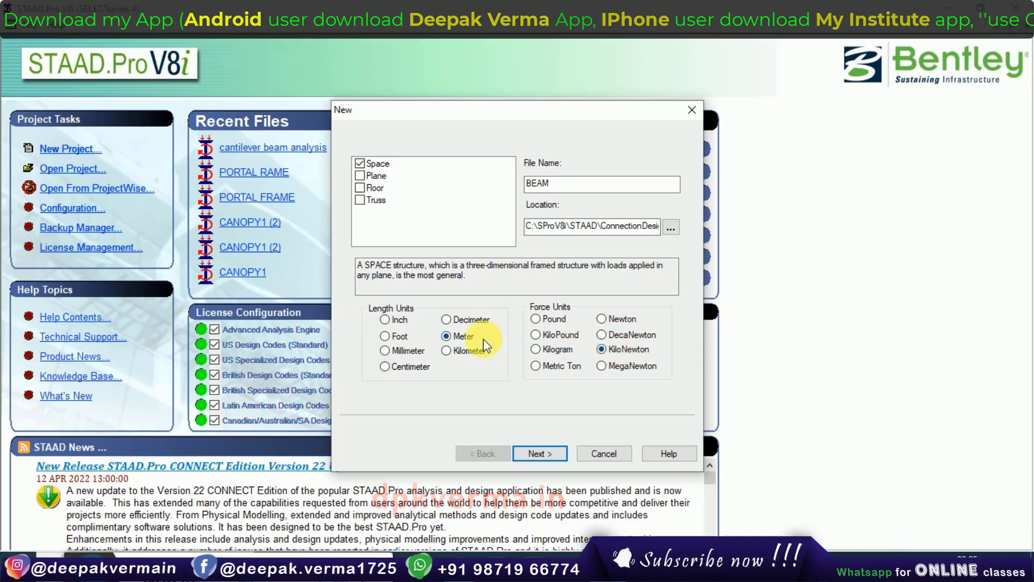
{"action": "left_click", "coordinate": [551, 453]}
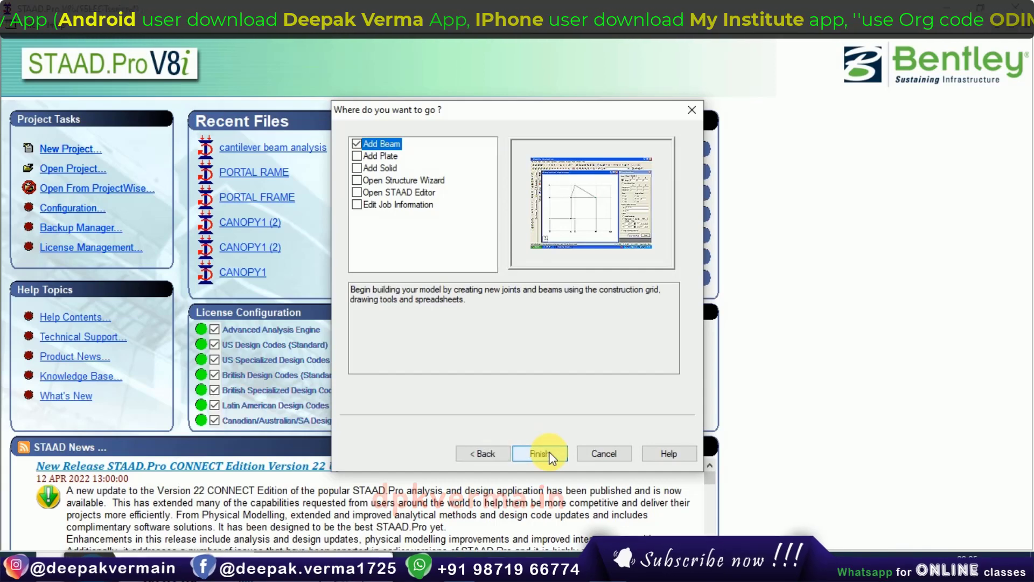
Draw one beam from the grid origin to grid point X = 6, then exit snap mode
{"action": "left_click", "coordinate": [549, 453]}
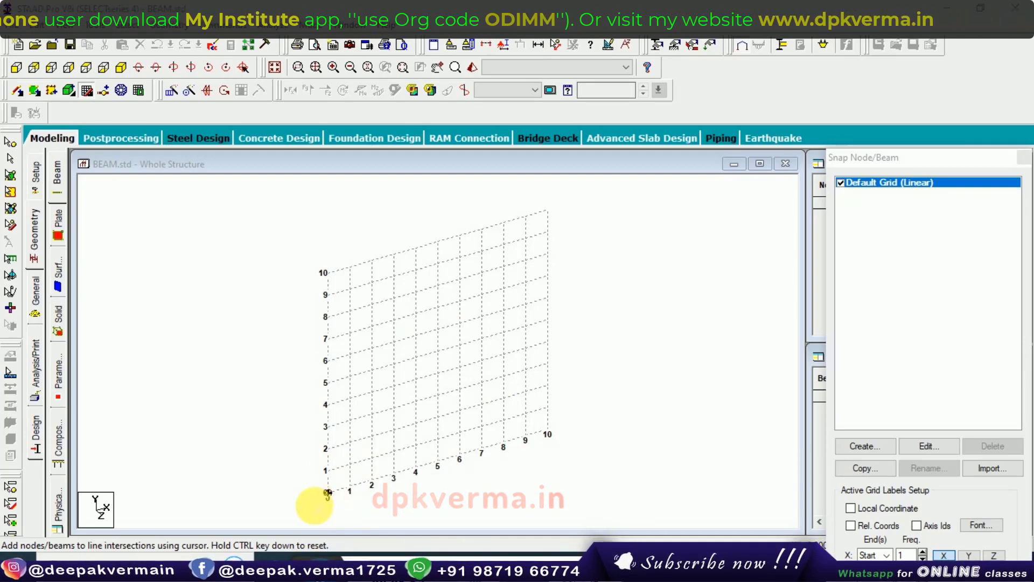
{"action": "left_click", "coordinate": [327, 492]}
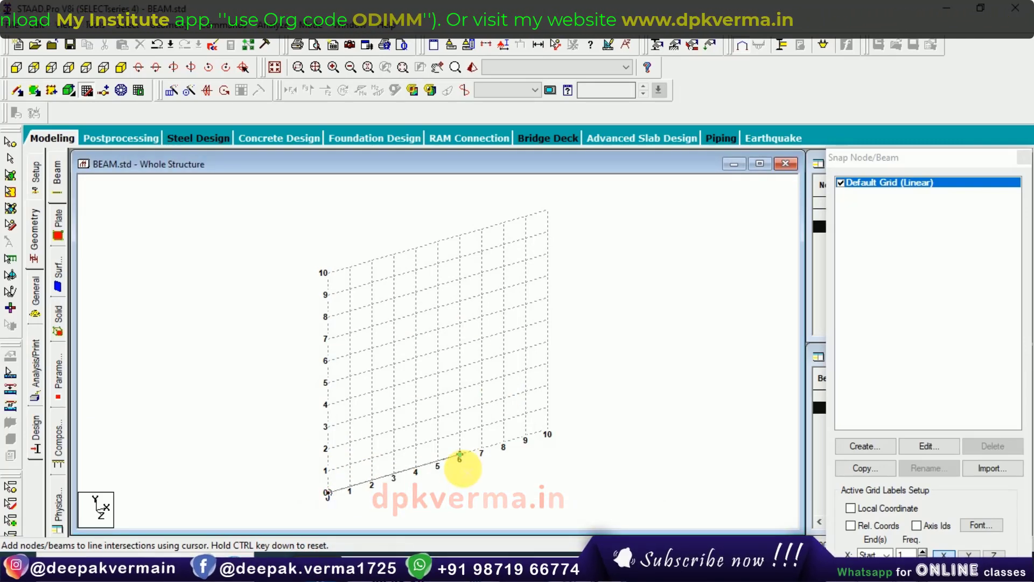
{"action": "left_click", "coordinate": [459, 454]}
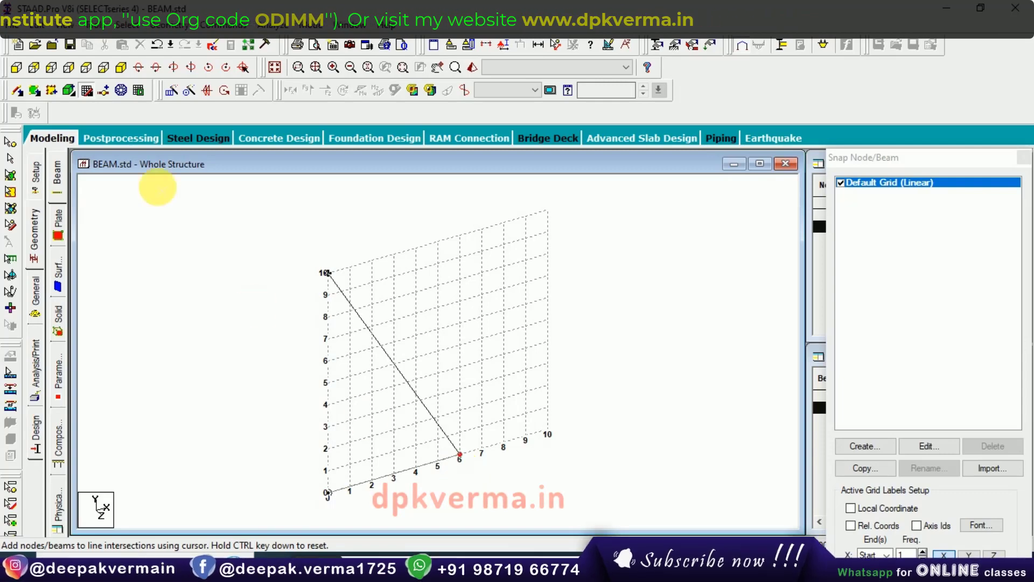
{"action": "left_click", "coordinate": [86, 92]}
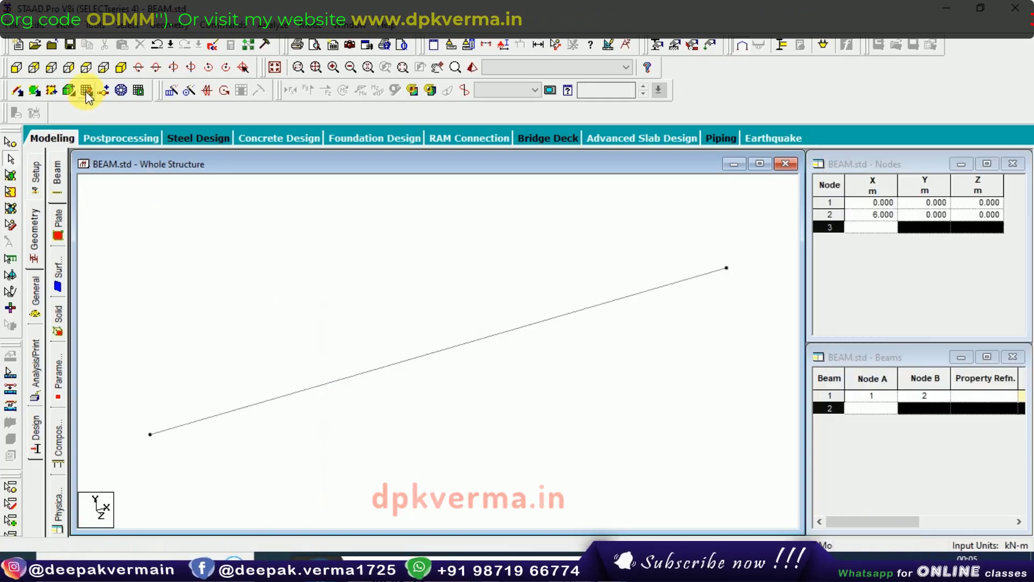
{"action": "left_click", "coordinate": [86, 91]}
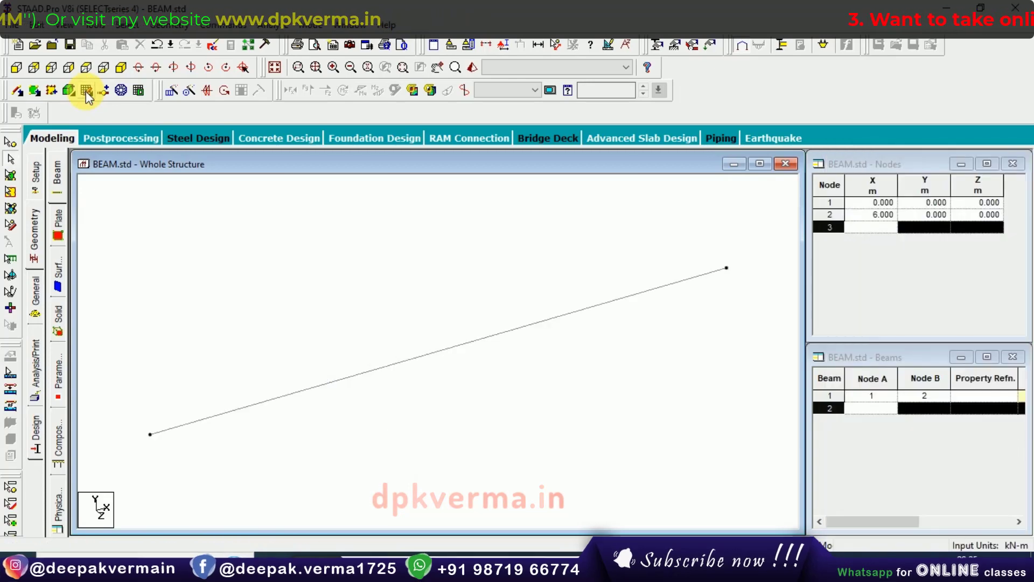
Define a concrete rectangular section YD 0.45 × ZD 0.25 and assign it to the beam in view
{"action": "left_click", "coordinate": [36, 293]}
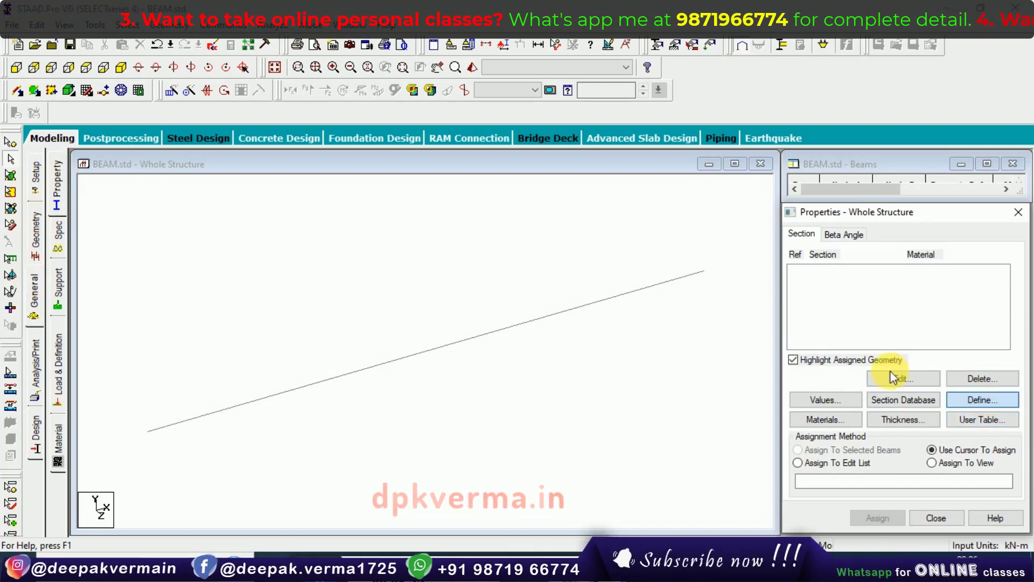
{"action": "left_click", "coordinate": [300, 162]}
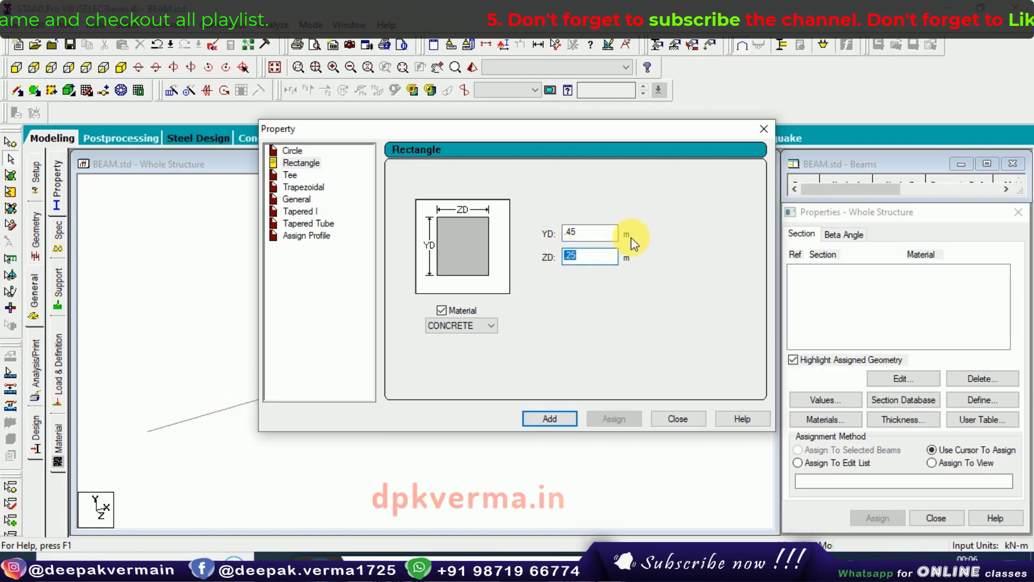
{"action": "left_click", "coordinate": [566, 424]}
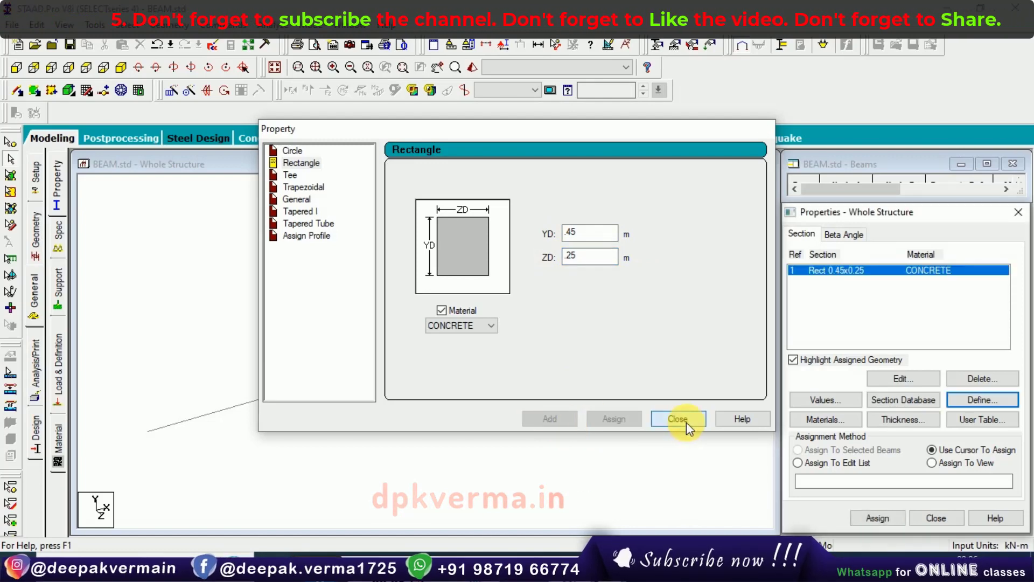
{"action": "left_click", "coordinate": [684, 421]}
{"action": "left_click", "coordinate": [932, 463]}
{"action": "left_click", "coordinate": [878, 518]}
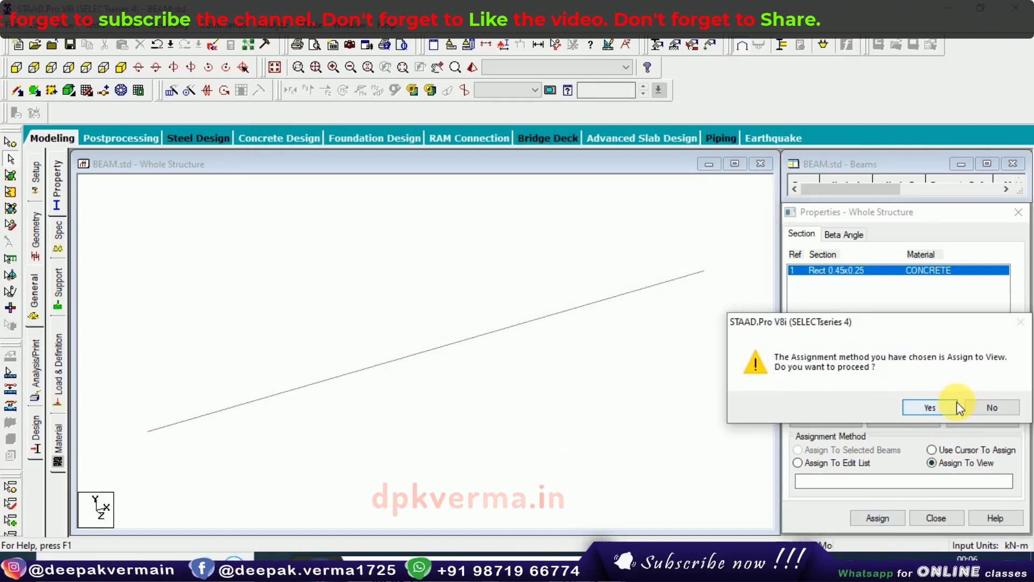
{"action": "left_click", "coordinate": [931, 407]}
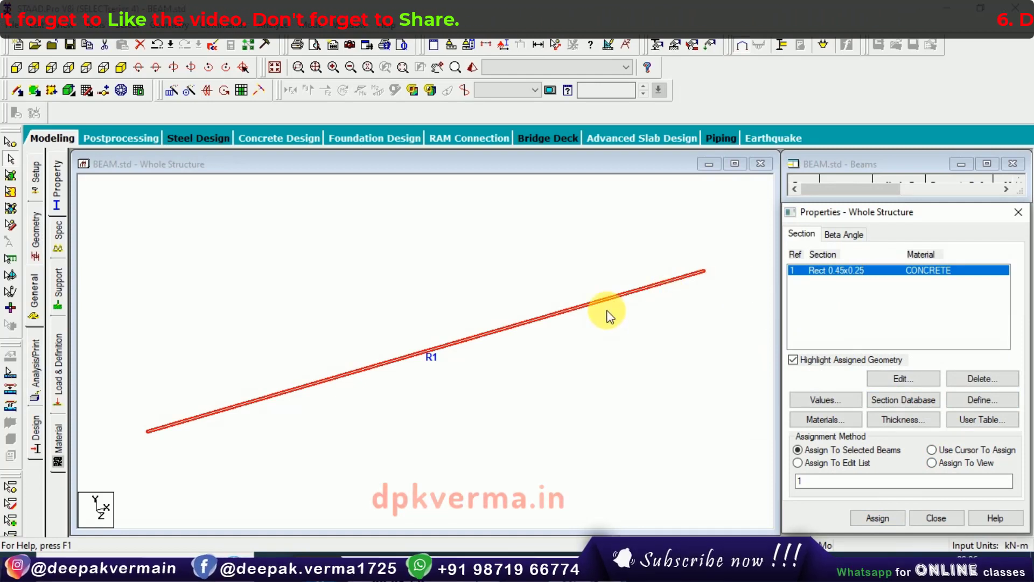
Inspect the beam as a rotated 3D rendered solid, then bring up the support definitions
{"action": "left_click", "coordinate": [472, 68]}
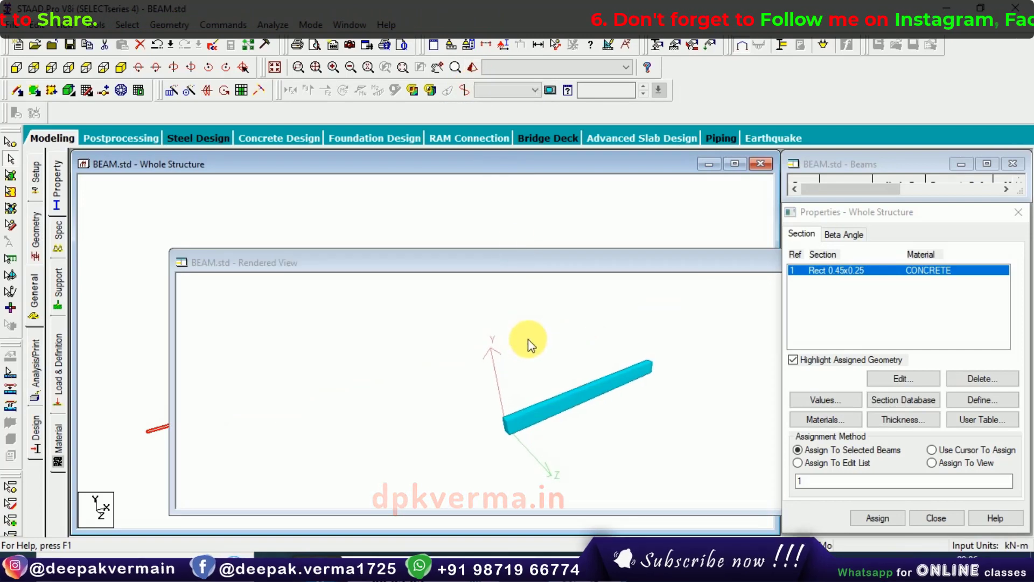
{"action": "mouse_move", "coordinate": [509, 416]}
{"action": "left_mouse_down"}
{"action": "mouse_move", "coordinate": [693, 360]}
{"action": "mouse_move", "coordinate": [585, 446]}
{"action": "mouse_move", "coordinate": [583, 415]}
{"action": "left_mouse_up"}
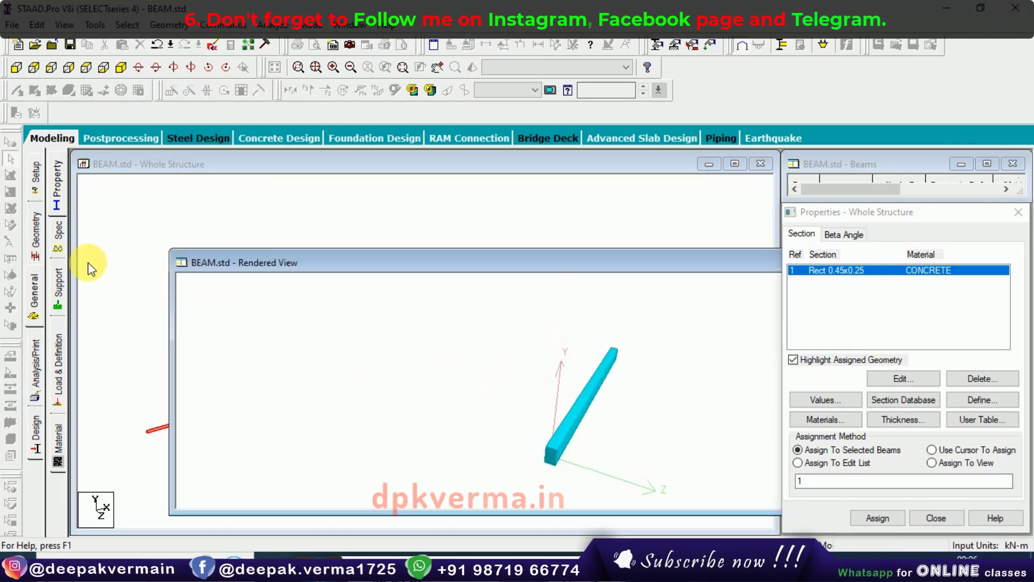
{"action": "left_click", "coordinate": [62, 280]}
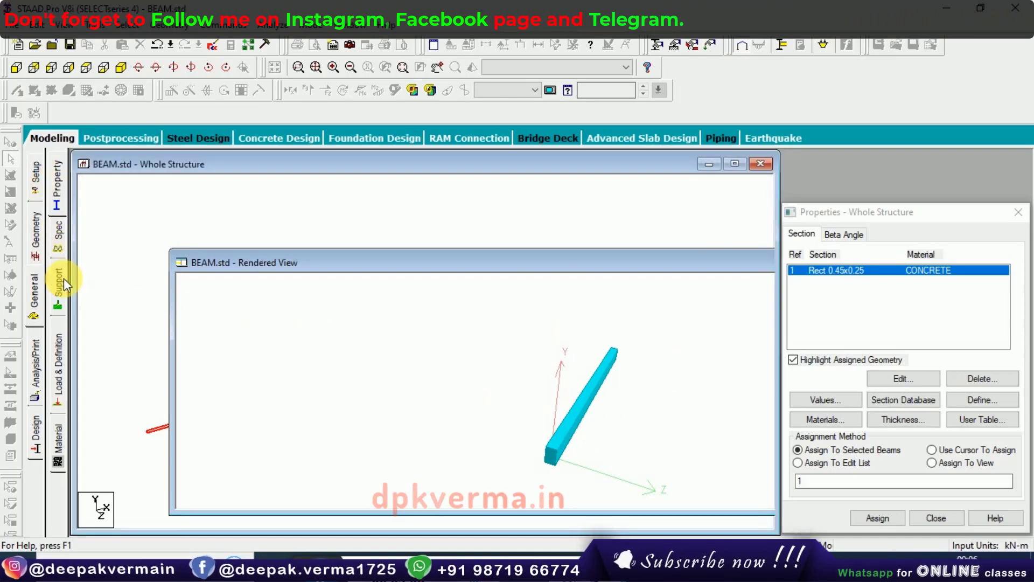
Create fixed support S2 and assign it to node 1 at the beam's left end
{"action": "left_click", "coordinate": [918, 407]}
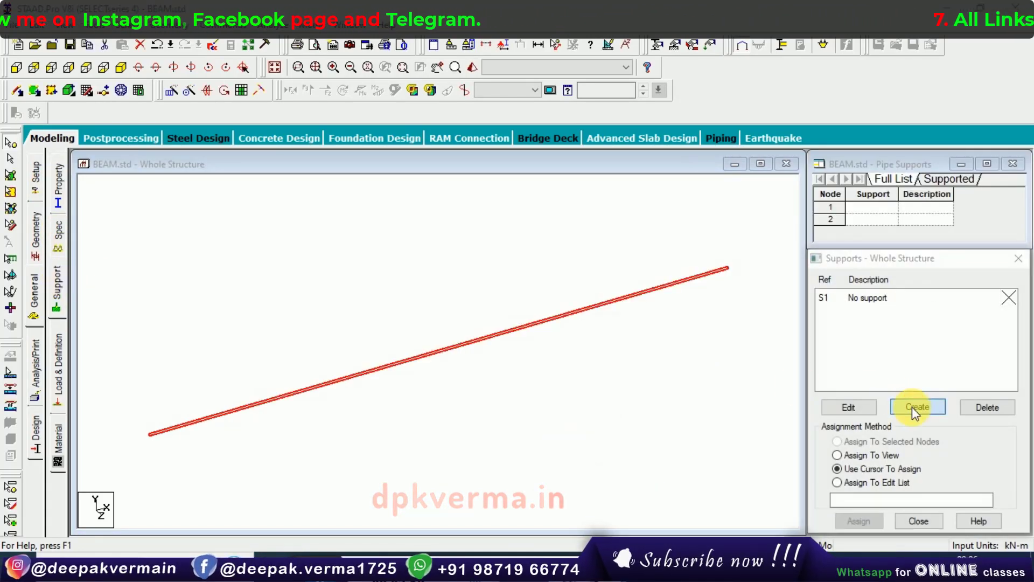
{"action": "left_click", "coordinate": [817, 535]}
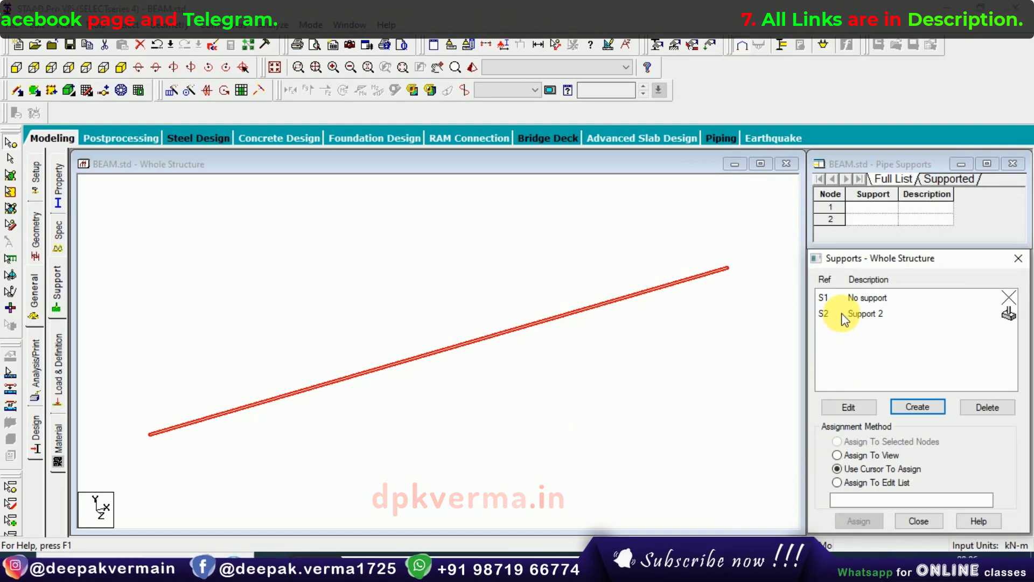
{"action": "left_click", "coordinate": [840, 316]}
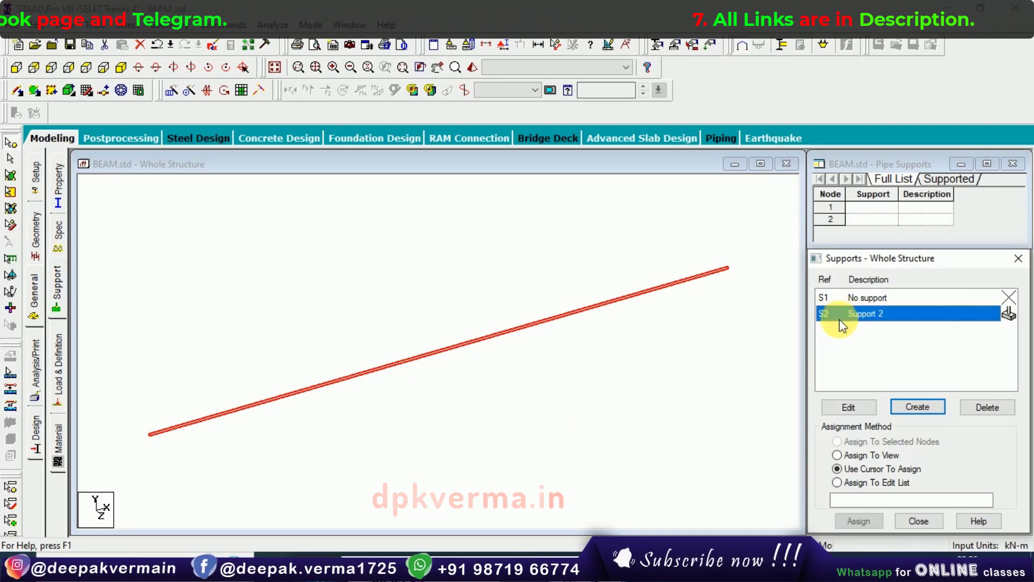
{"action": "left_click", "coordinate": [669, 376]}
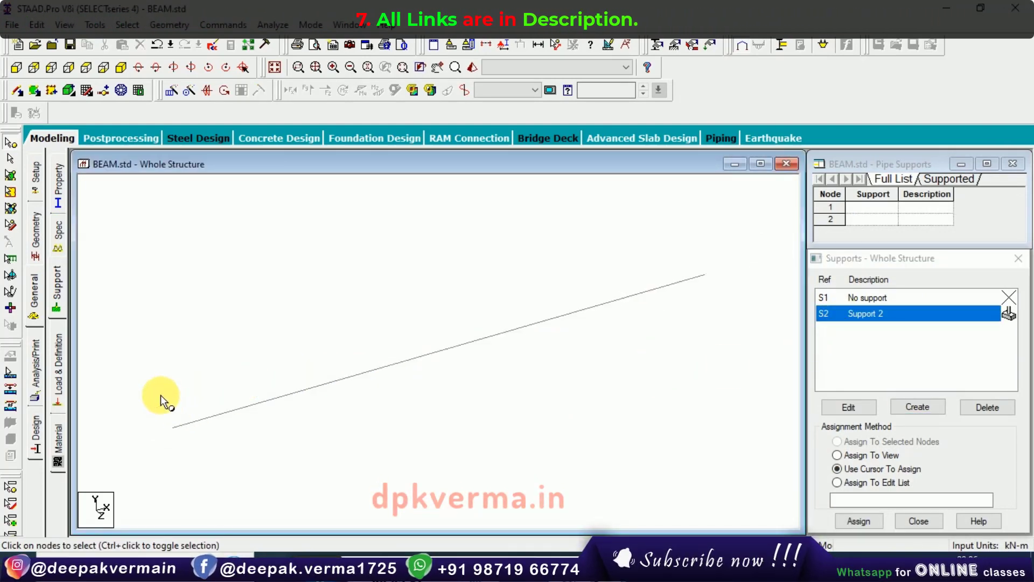
{"action": "left_click_drag", "start_coordinate": [143, 372], "coordinate": [224, 463]}
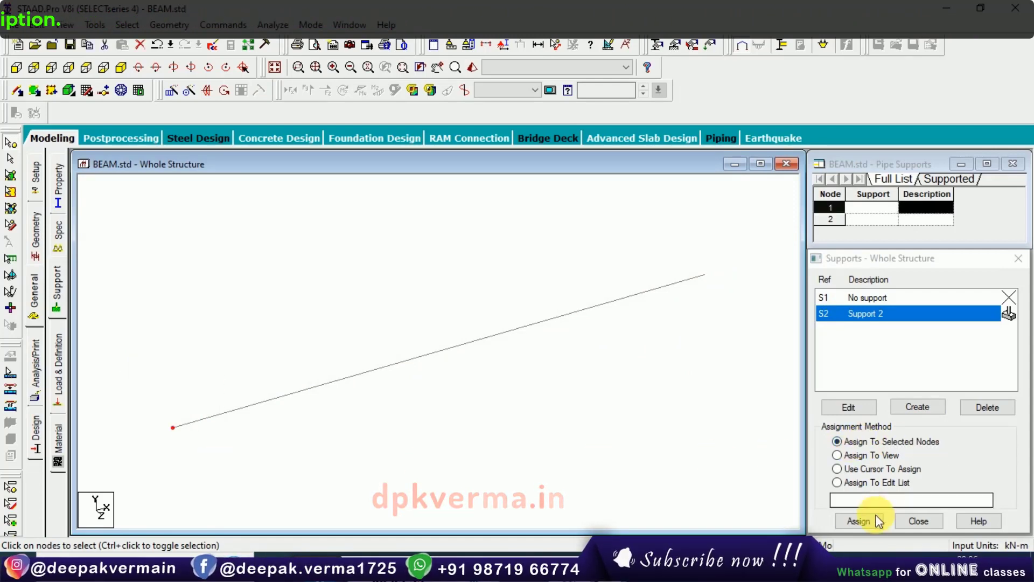
{"action": "left_click", "coordinate": [858, 521]}
{"action": "left_click", "coordinate": [861, 430]}
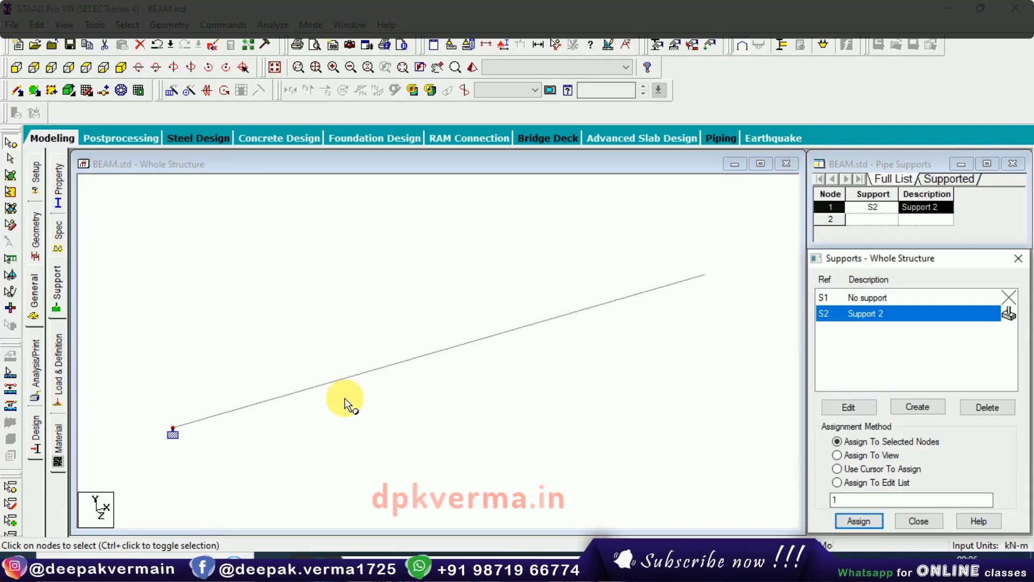
{"action": "left_click", "coordinate": [144, 404]}
{"action": "left_click", "coordinate": [190, 457]}
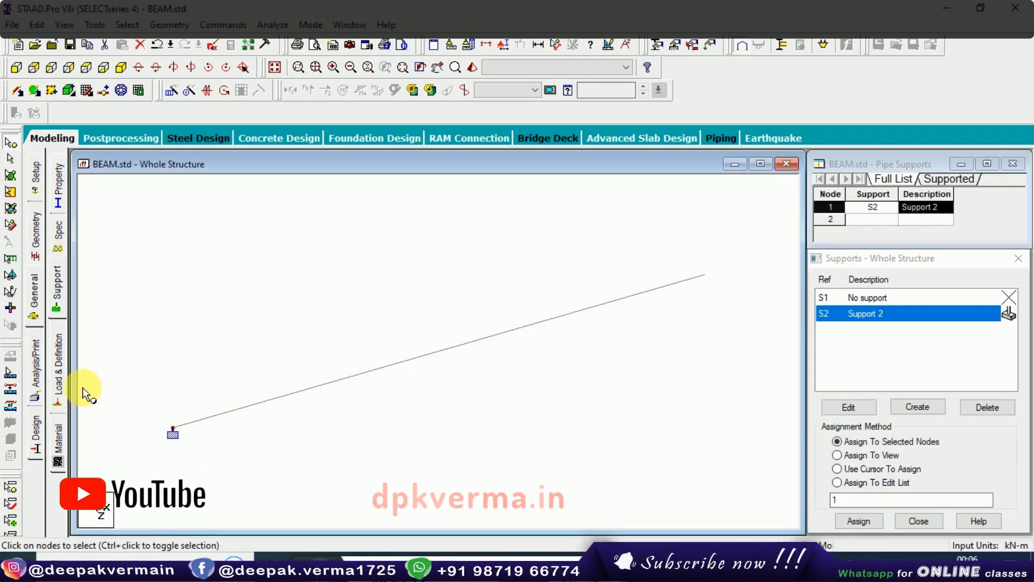
Create load case 1 of Dead loading type titled DEAD LOAD
{"action": "left_click", "coordinate": [60, 339]}
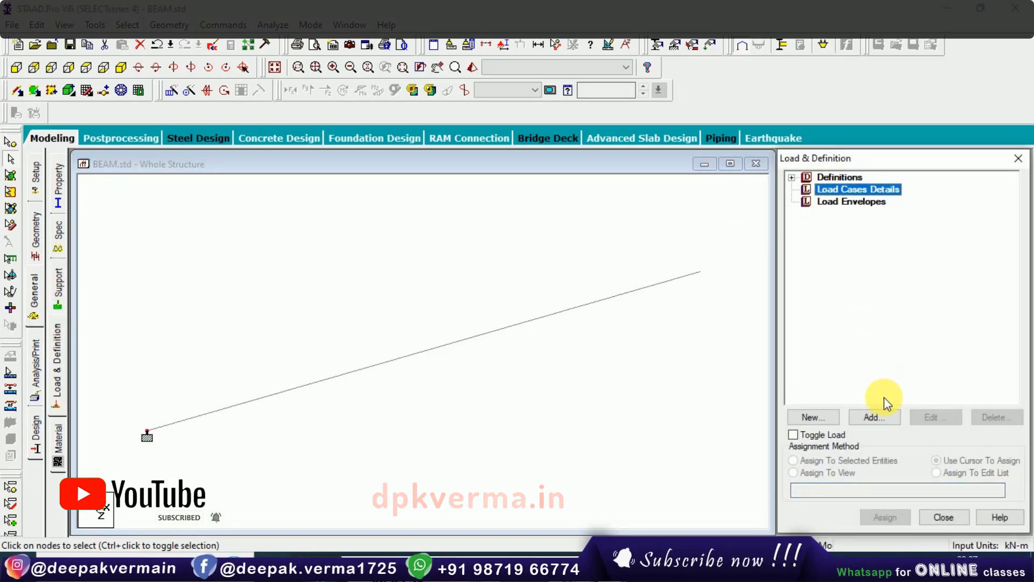
{"action": "left_click", "coordinate": [883, 418]}
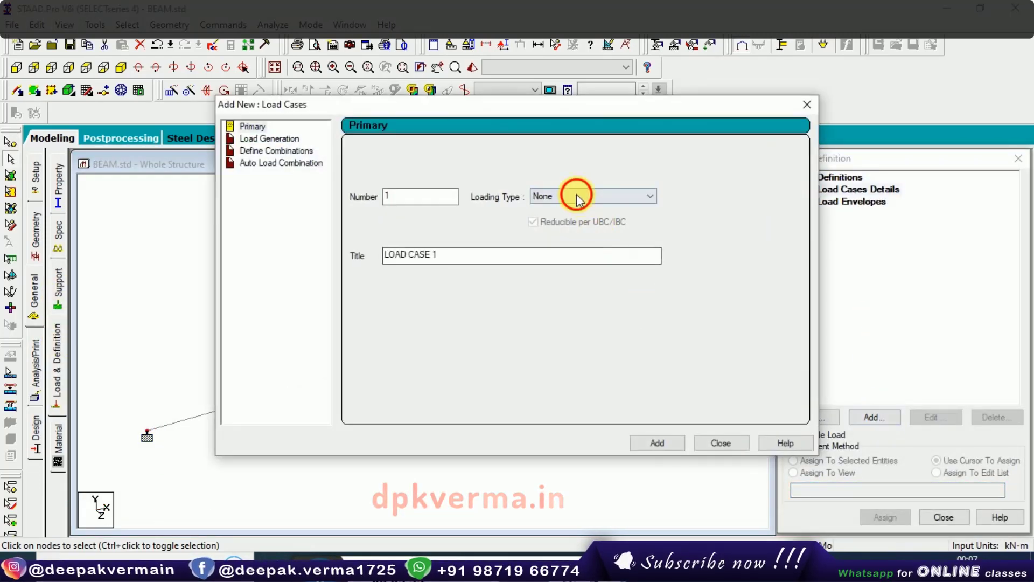
{"action": "left_click", "coordinate": [575, 196]}
{"action": "left_click_drag", "start_coordinate": [469, 257], "coordinate": [276, 260]}
{"action": "type", "text": "DEAD LOA"}
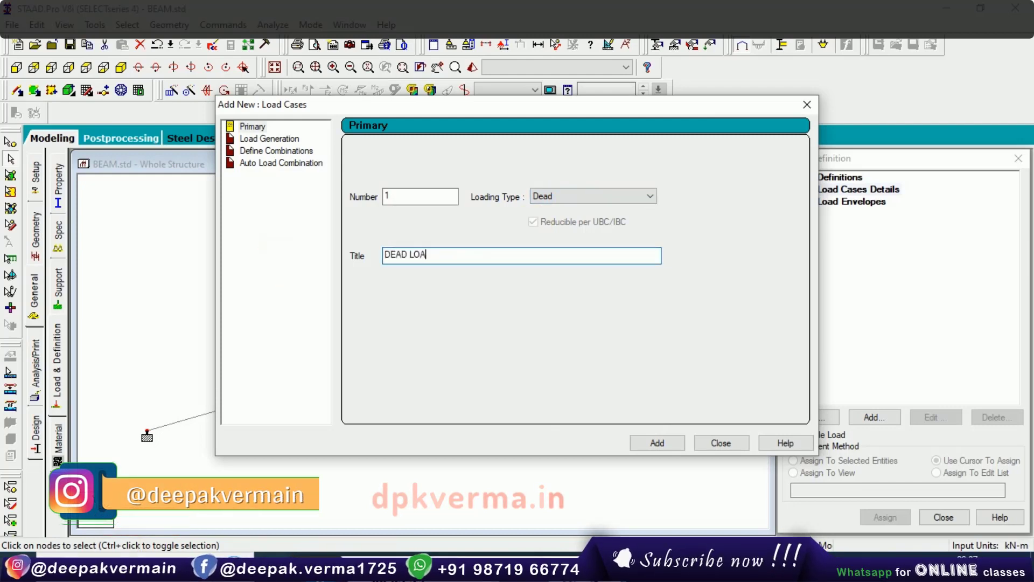
{"action": "type", "text": "D"}
{"action": "left_click", "coordinate": [670, 441]}
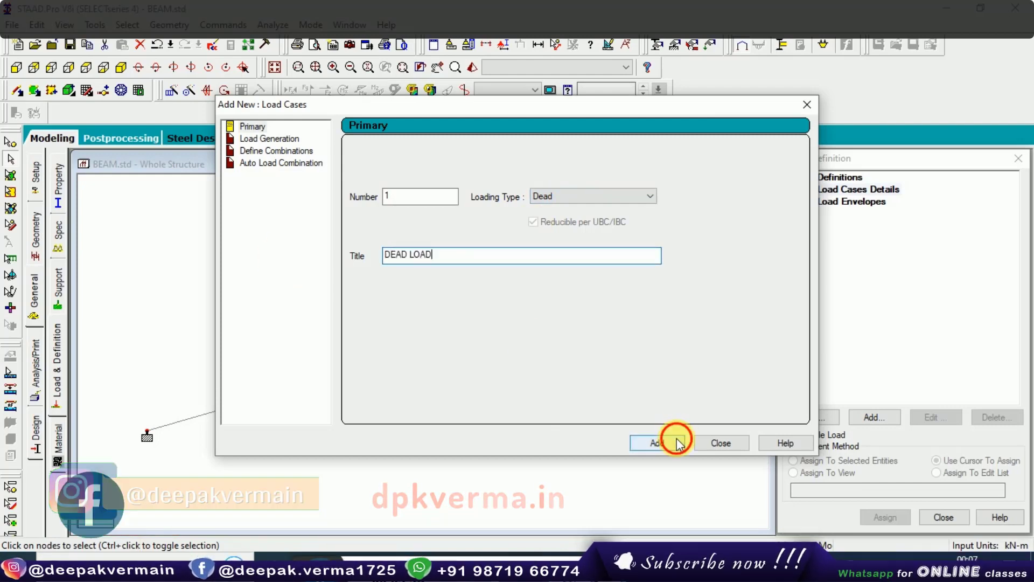
{"action": "left_click", "coordinate": [722, 443]}
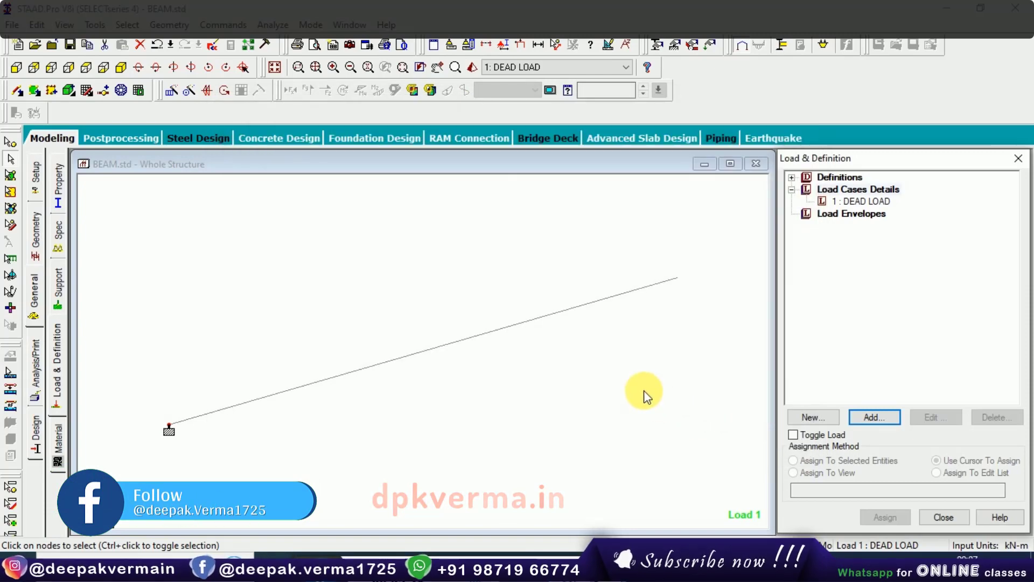
{"action": "key", "text": "alt+Tab"}
{"action": "key", "text": "alt+Tab"}
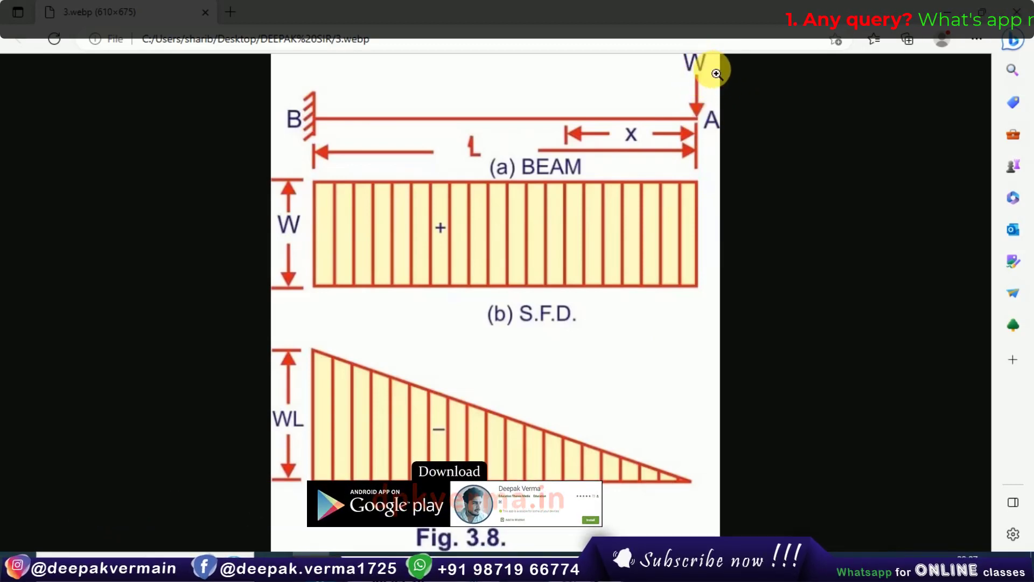
Review the cantilever SFD/BMD reference image in Edge and return to STAAD.Pro
{"action": "key", "text": "alt+Tab"}
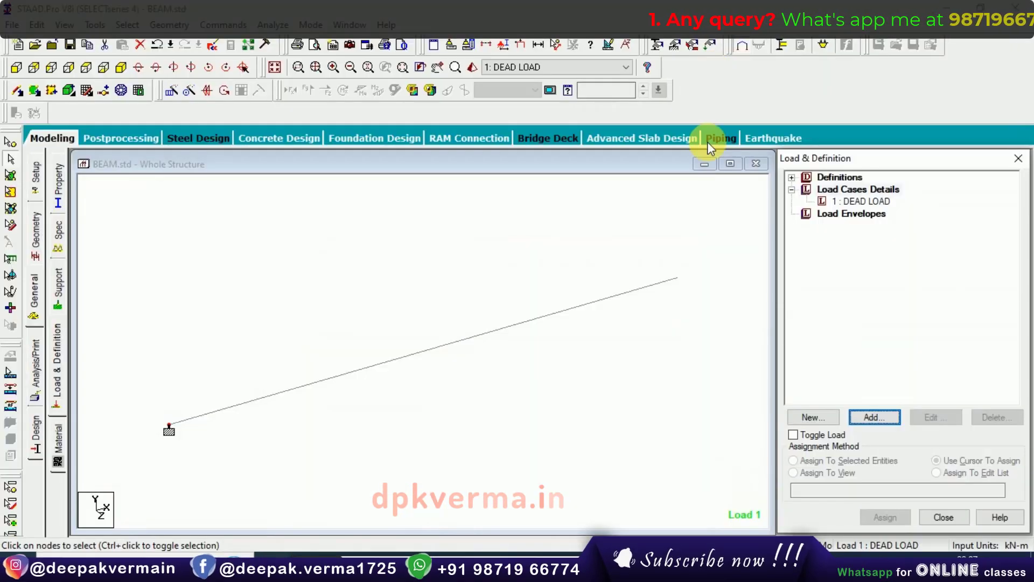
Add a -10 kN concentrated member force in the GY direction to DEAD LOAD
{"action": "left_click", "coordinate": [865, 202]}
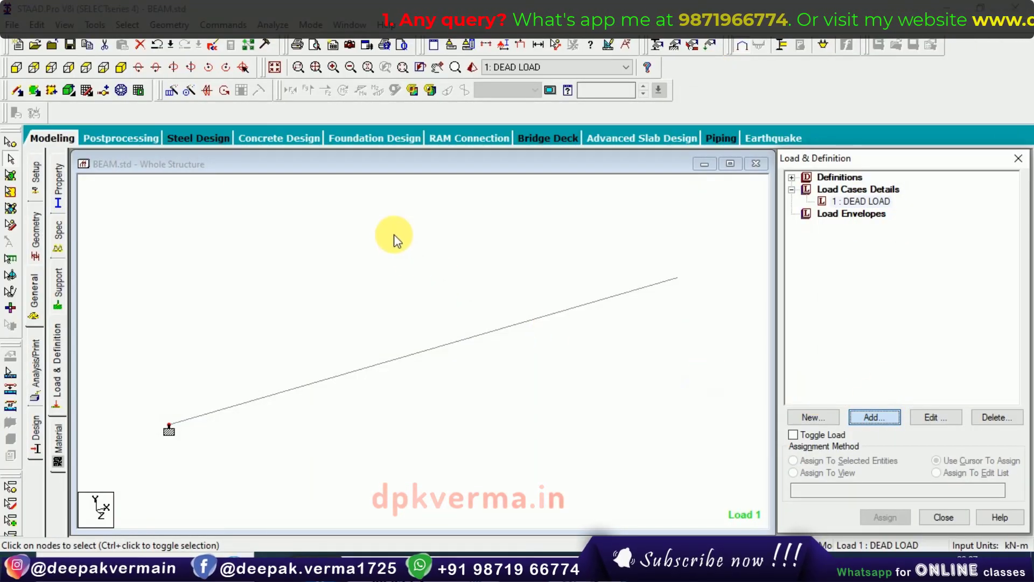
{"action": "key", "text": "Return"}
{"action": "double_click", "coordinate": [192, 95]}
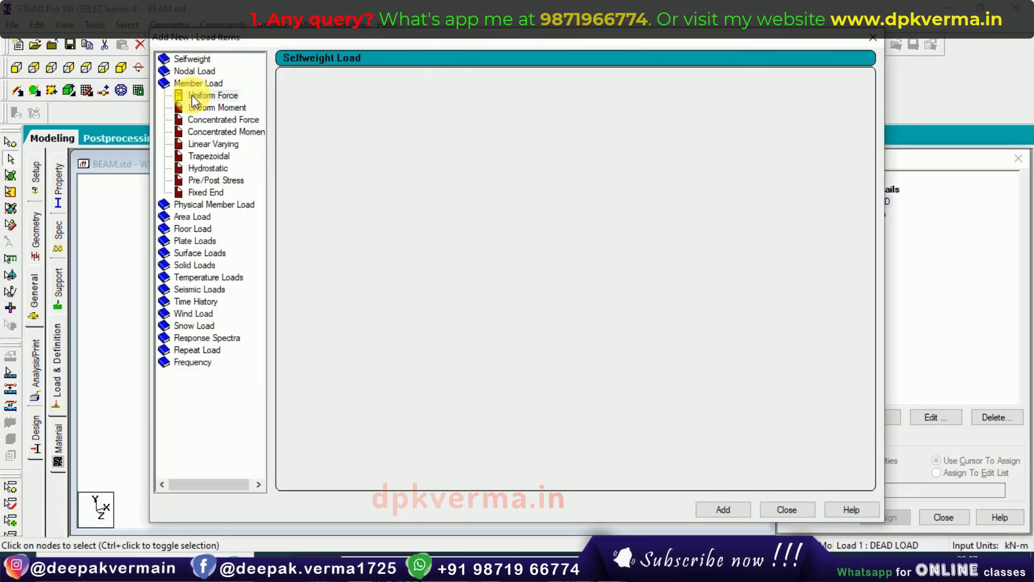
{"action": "left_click", "coordinate": [191, 95]}
{"action": "left_click", "coordinate": [209, 118]}
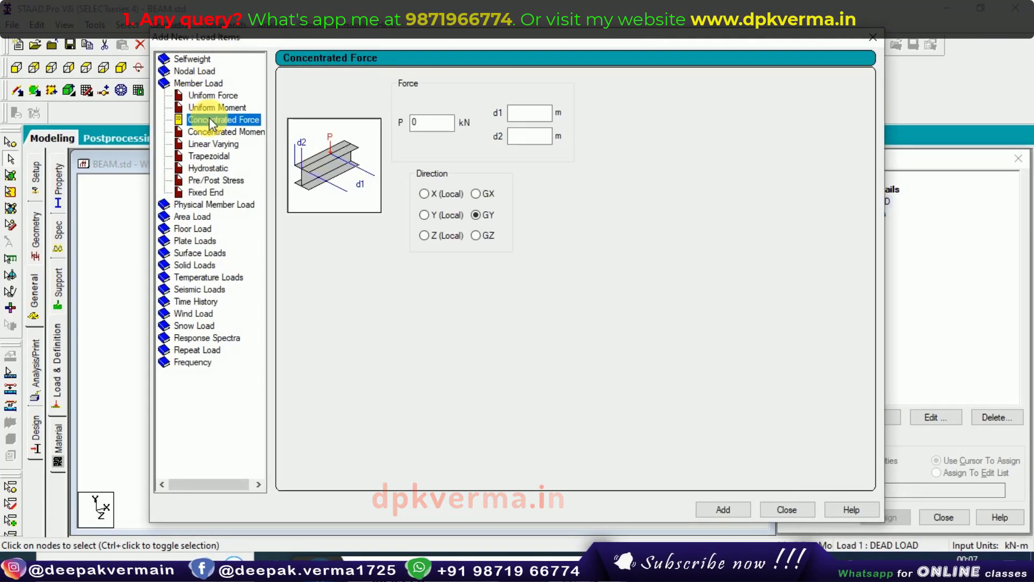
{"action": "type", "text": "-"}
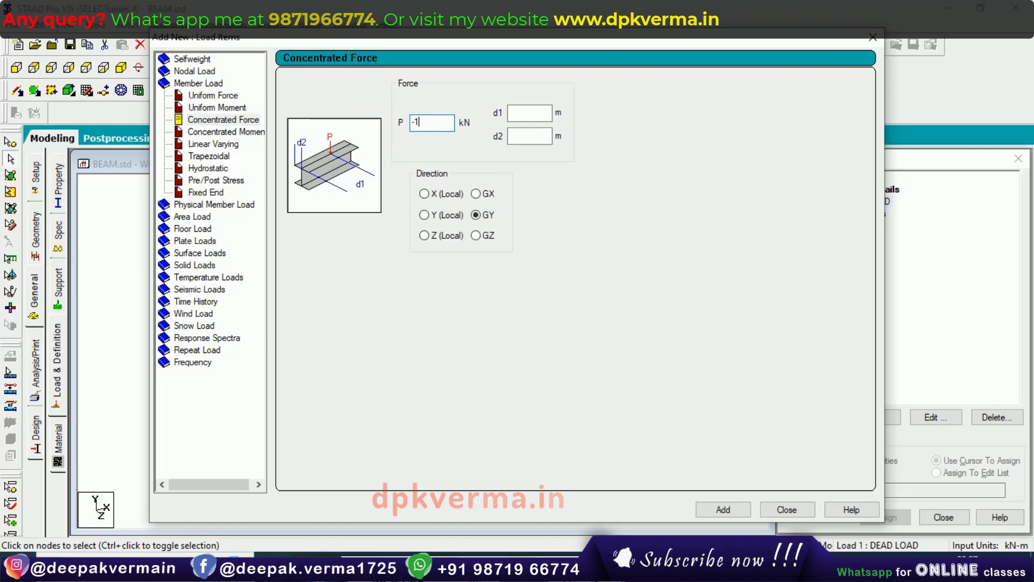
{"action": "type", "text": "10"}
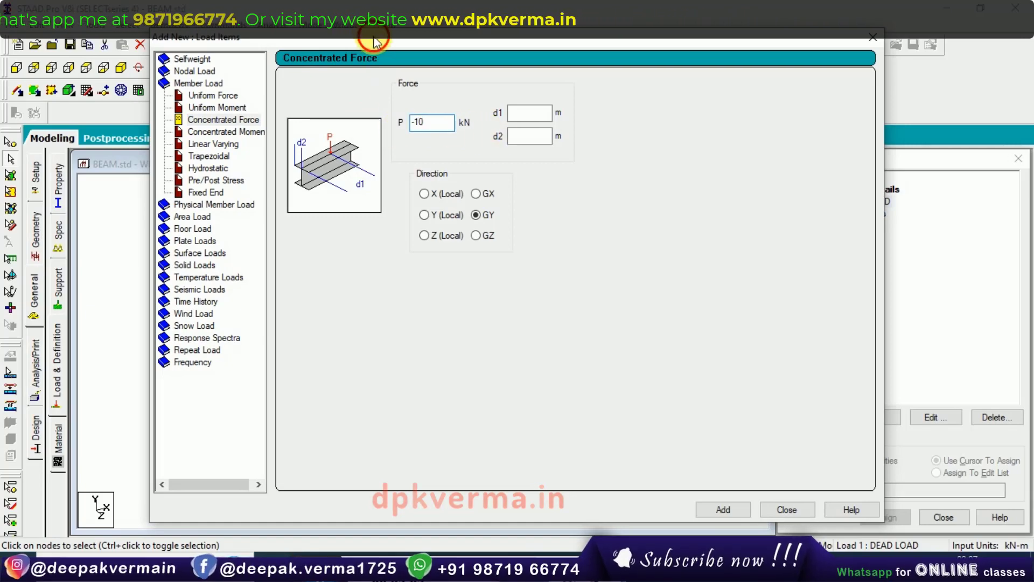
{"action": "left_click_drag", "start_coordinate": [377, 36], "coordinate": [556, 40]}
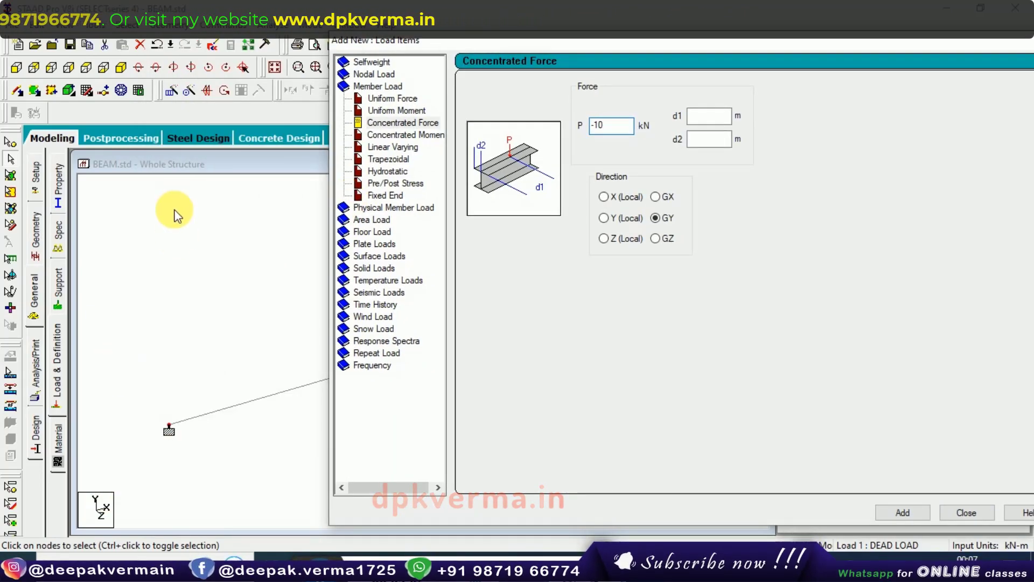
{"action": "left_click_drag", "start_coordinate": [529, 40], "coordinate": [350, 42]}
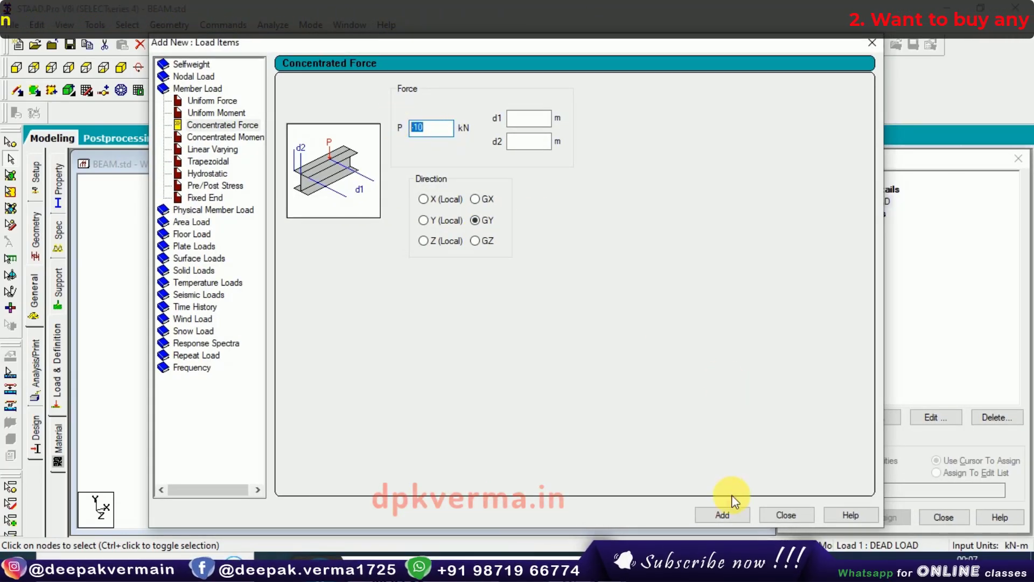
{"action": "left_click", "coordinate": [743, 514]}
Assign the -10 kN concentrated load to the beam in view
{"action": "left_click", "coordinate": [763, 514]}
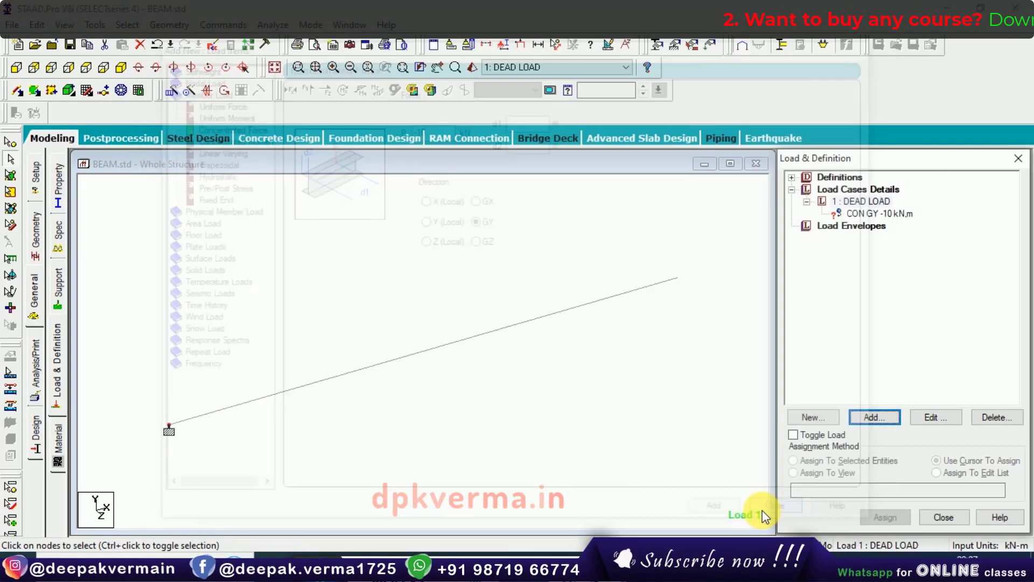
{"action": "left_click", "coordinate": [889, 213]}
{"action": "left_click", "coordinate": [857, 474]}
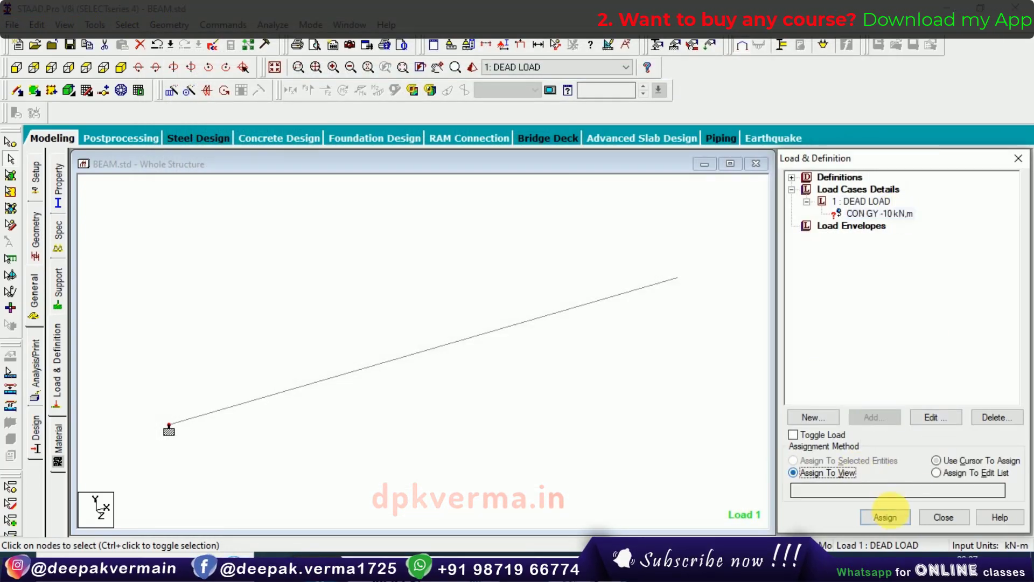
{"action": "left_click", "coordinate": [885, 517]}
{"action": "left_click", "coordinate": [930, 381]}
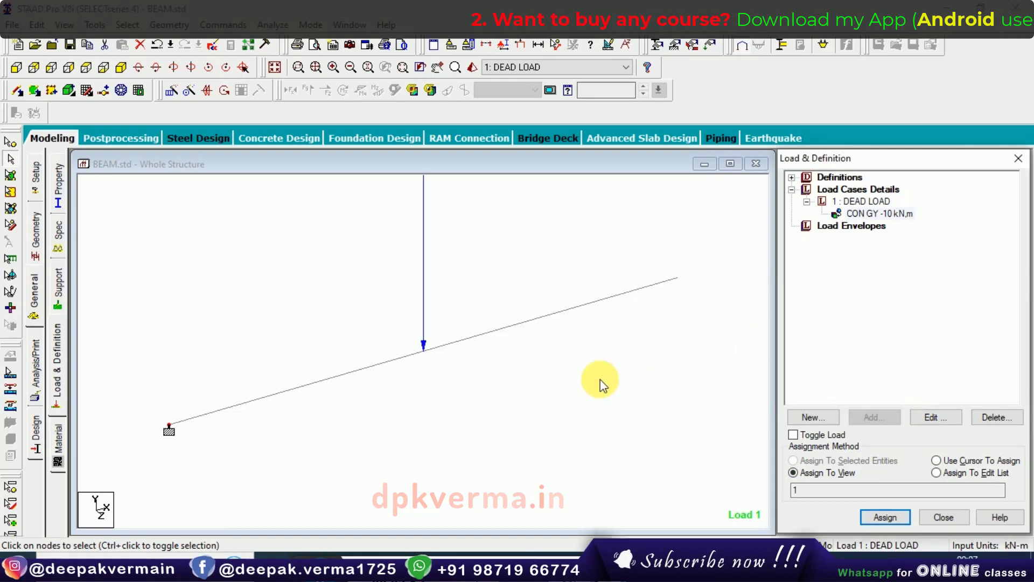
{"action": "scroll", "coordinate": [445, 300], "scroll_direction": "down", "scroll_amount": 2}
{"action": "scroll", "coordinate": [421, 245], "scroll_direction": "down", "scroll_amount": 1}
{"action": "scroll", "coordinate": [421, 216], "scroll_direction": "down", "scroll_amount": 1}
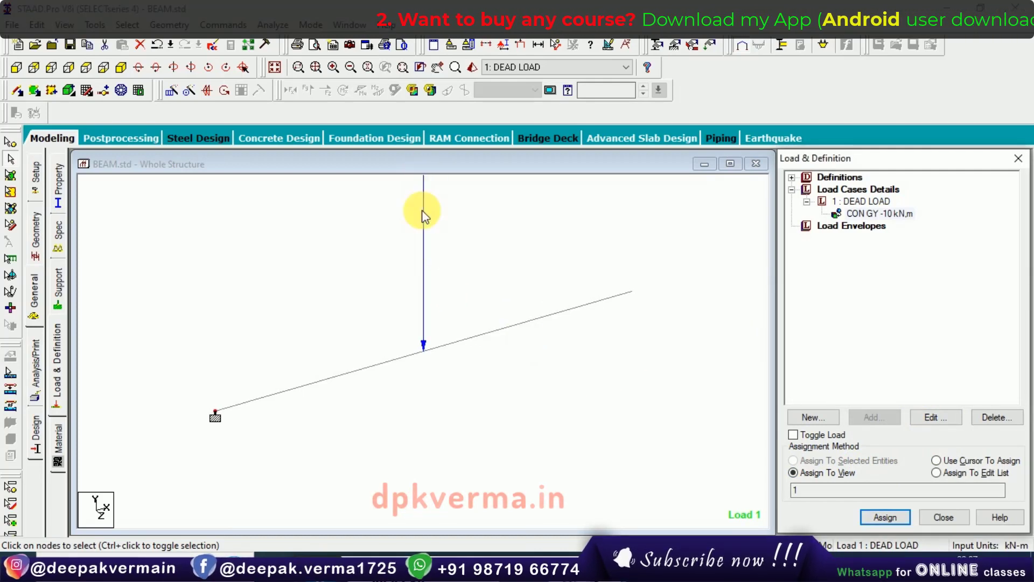
{"action": "left_click", "coordinate": [431, 329]}
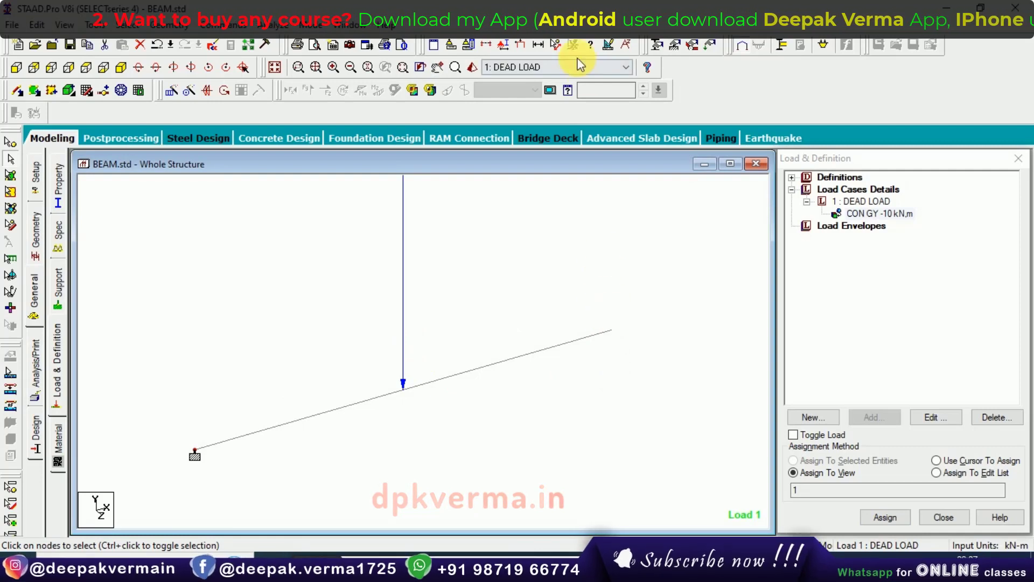
Measure the beam's node-to-node length as 6.00 m, then clear the dimension
{"action": "left_click", "coordinate": [538, 44]}
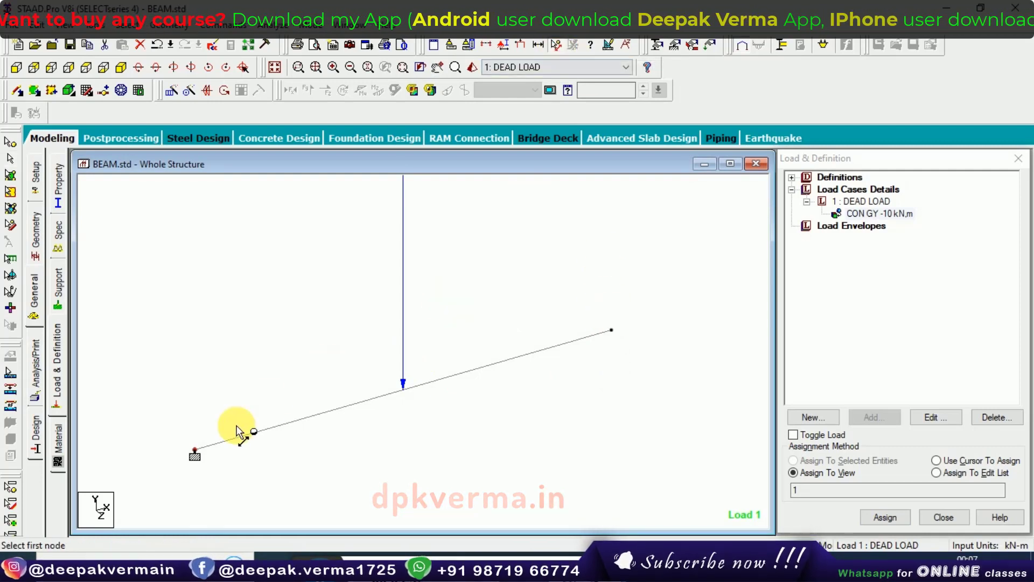
{"action": "left_click", "coordinate": [195, 450]}
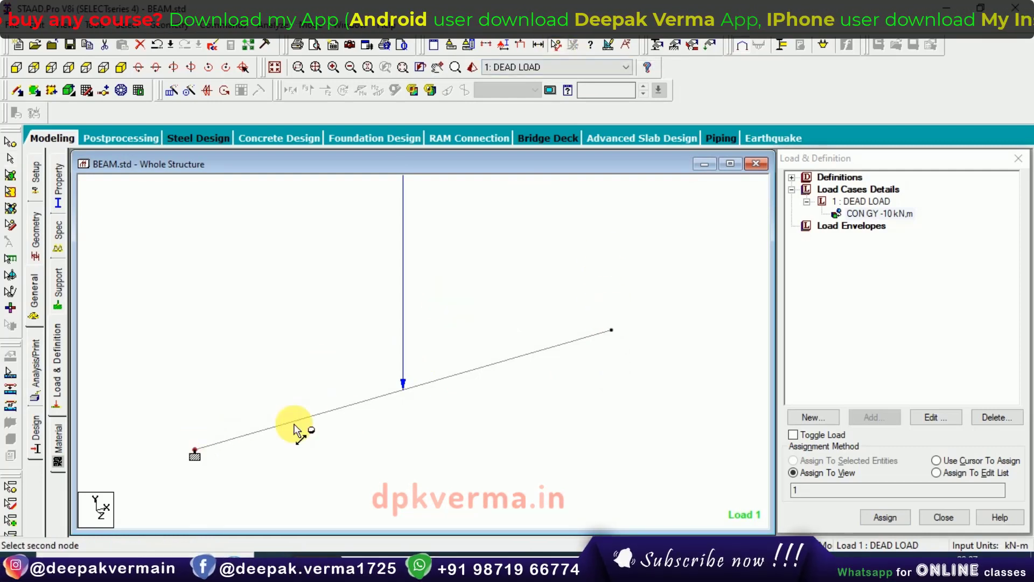
{"action": "left_click", "coordinate": [612, 331]}
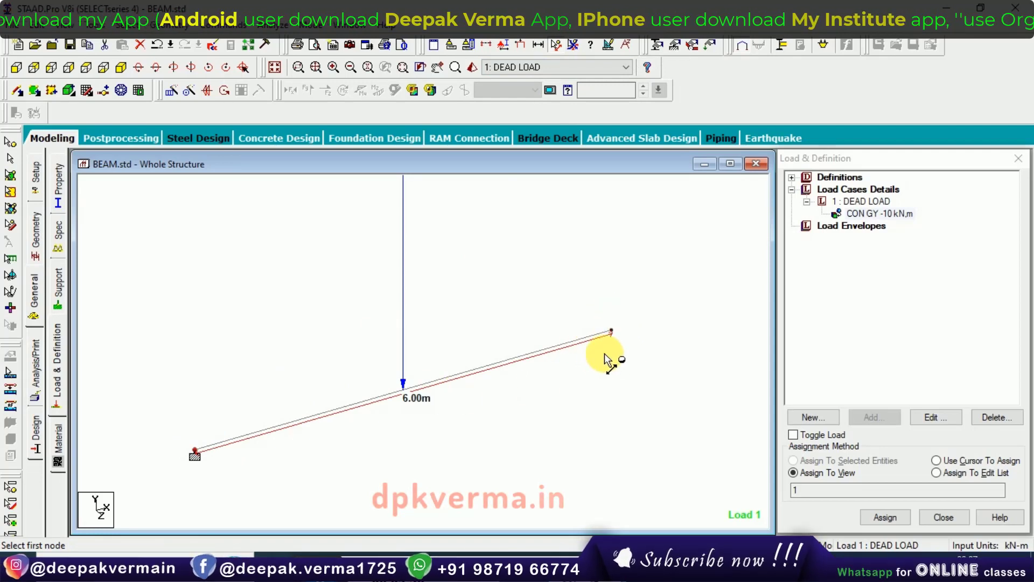
{"action": "left_click", "coordinate": [575, 46]}
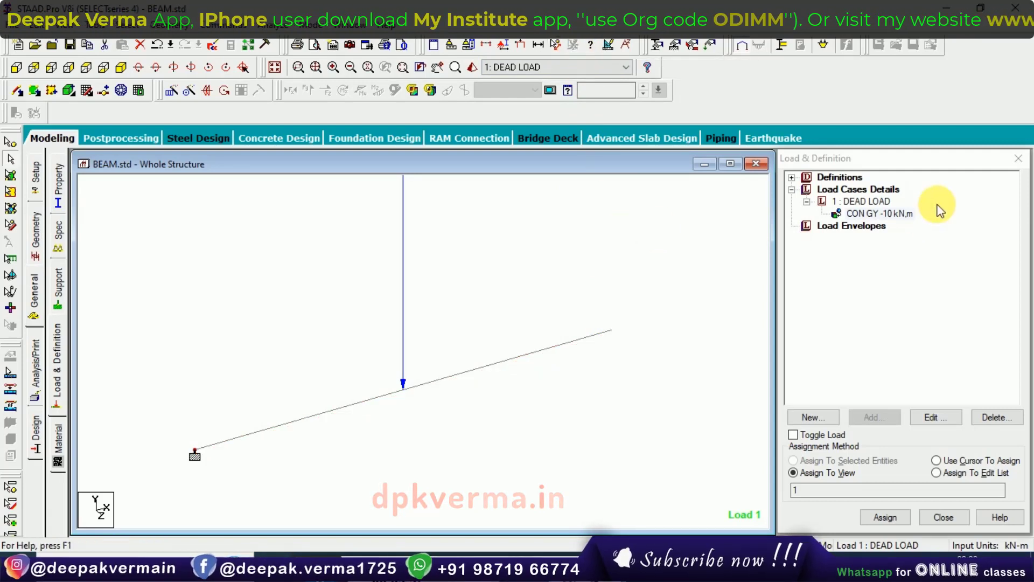
{"action": "left_click", "coordinate": [892, 214]}
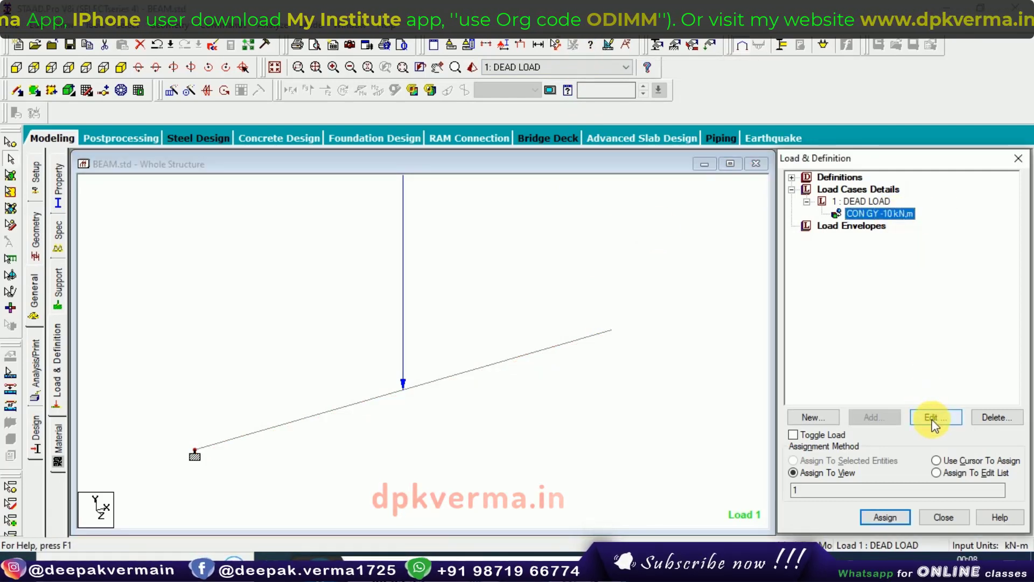
Move the -10 kN point load to d1 = 6 m, at the beam's free end
{"action": "left_click", "coordinate": [455, 380]}
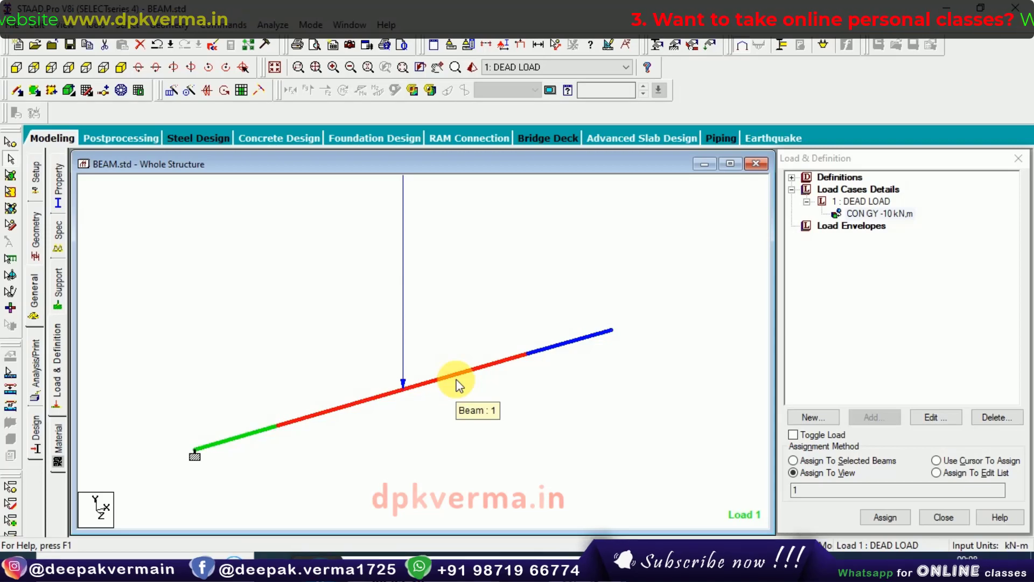
{"action": "left_click", "coordinate": [456, 383]}
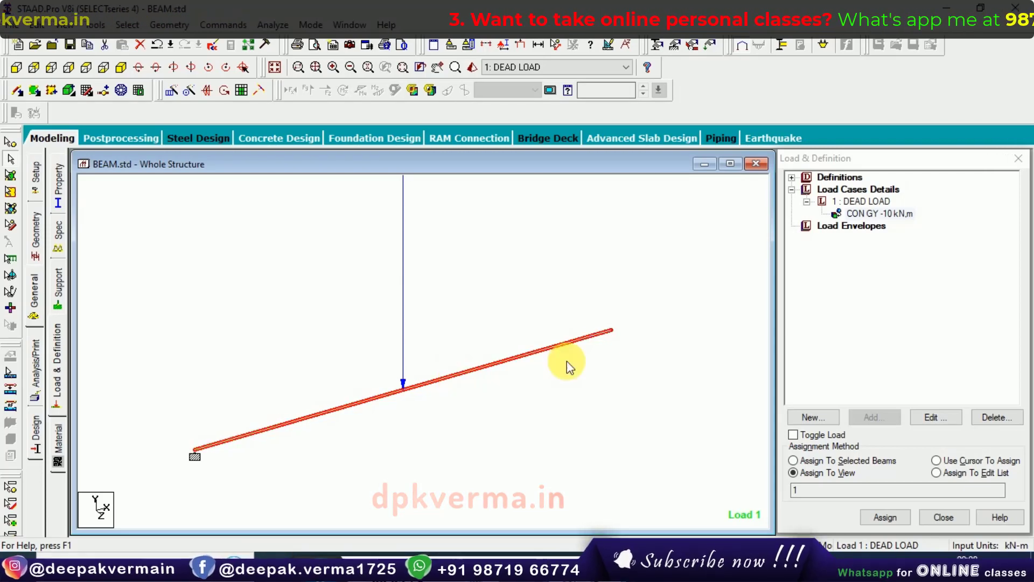
{"action": "left_click", "coordinate": [897, 216]}
{"action": "left_click", "coordinate": [935, 418]}
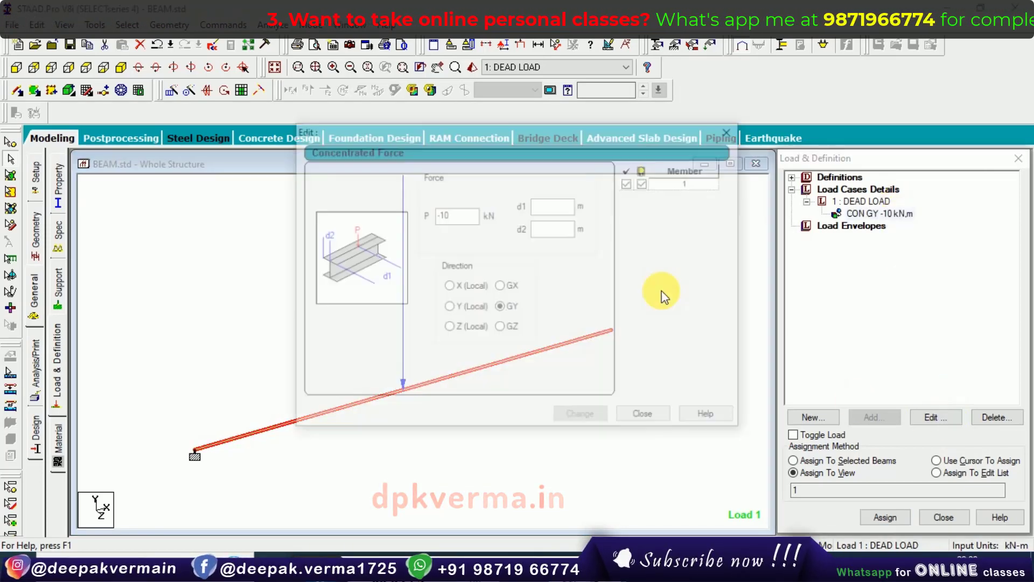
{"action": "left_click_drag", "start_coordinate": [497, 130], "coordinate": [612, 131]}
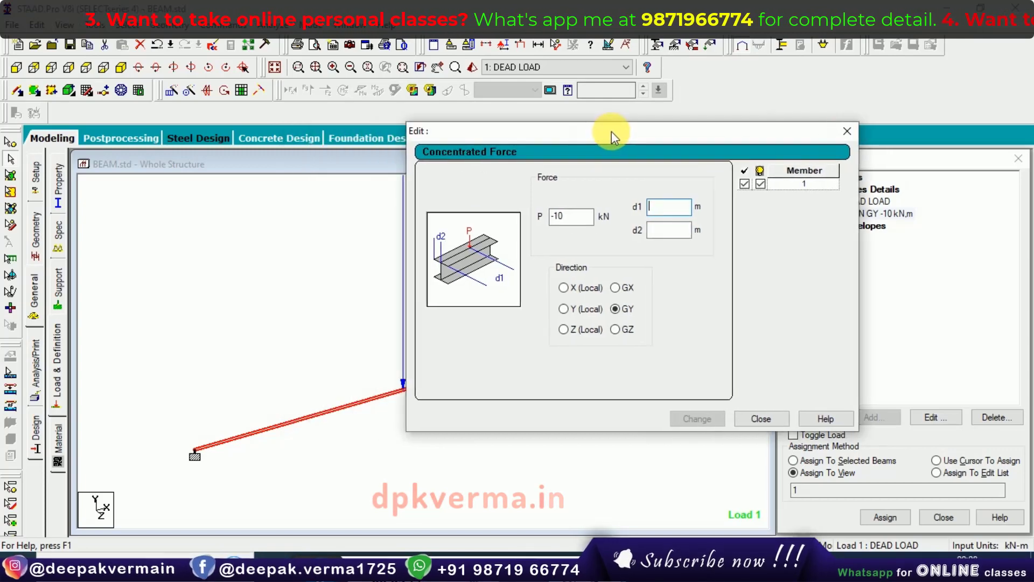
{"action": "type", "text": "6"}
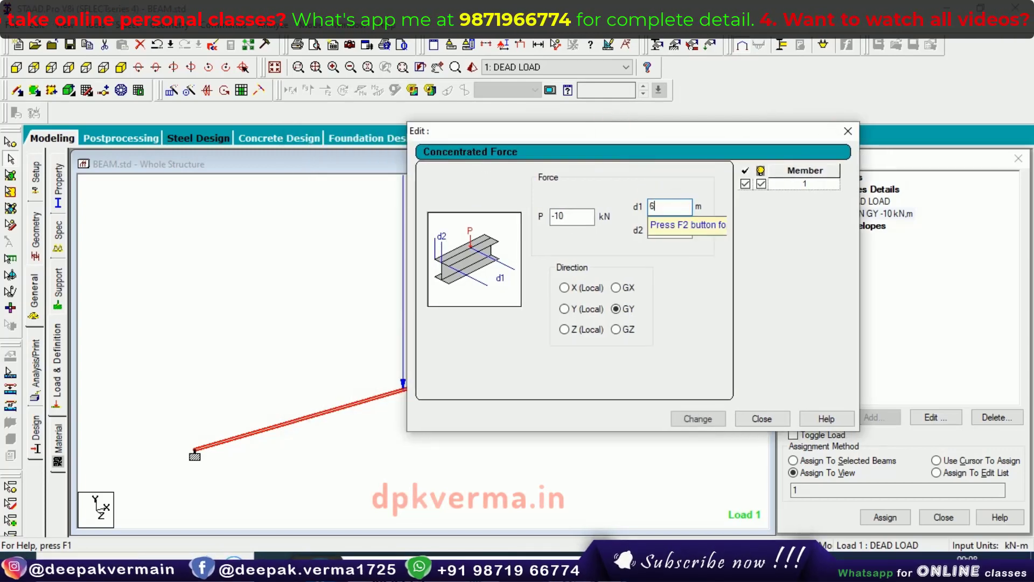
{"action": "left_click", "coordinate": [717, 423]}
{"action": "left_click", "coordinate": [762, 417]}
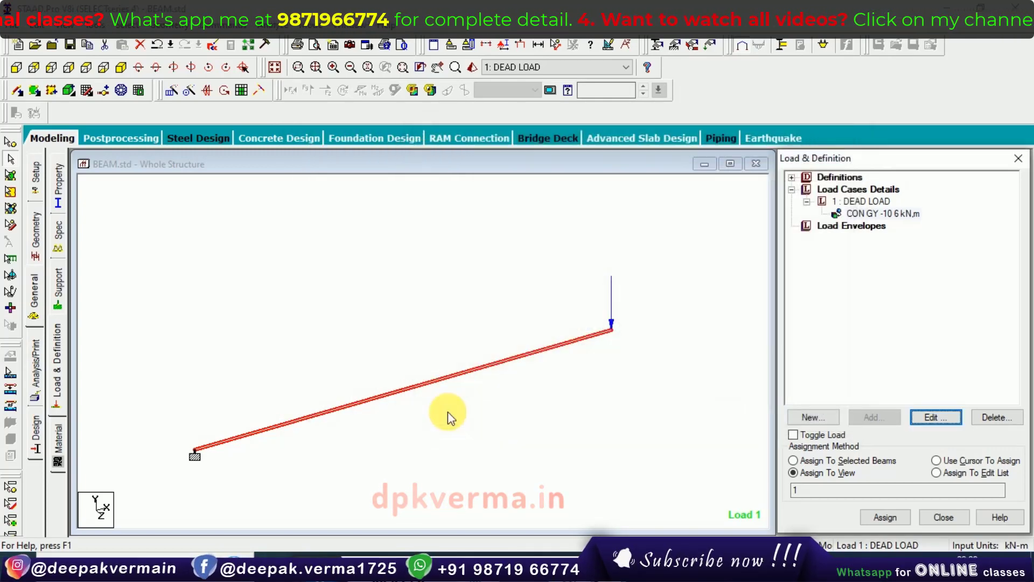
{"action": "left_click", "coordinate": [651, 266]}
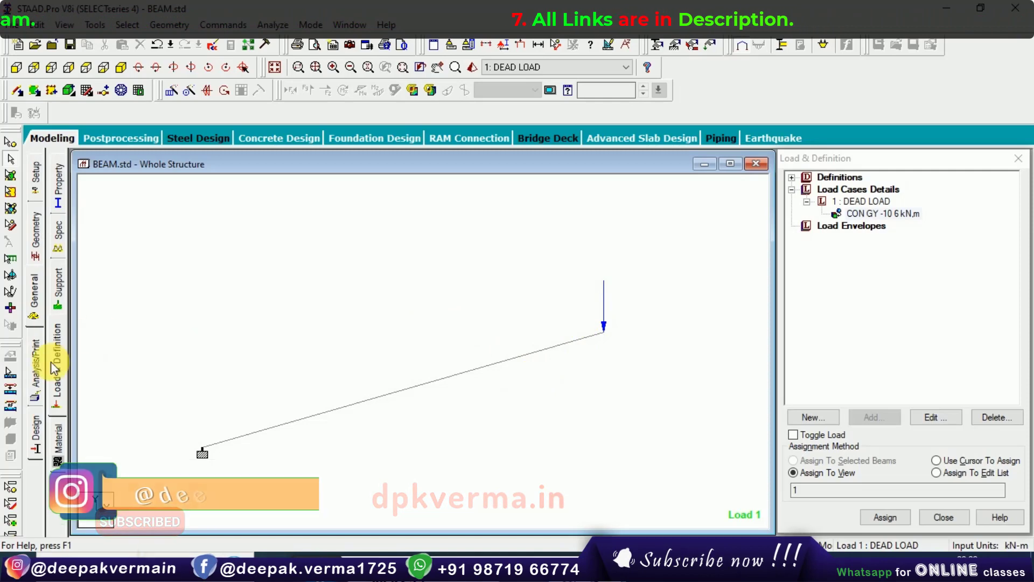
Add a PERFORM ANALYSIS command to the Analysis/Print commands
{"action": "left_click", "coordinate": [40, 351]}
{"action": "left_click", "coordinate": [468, 444]}
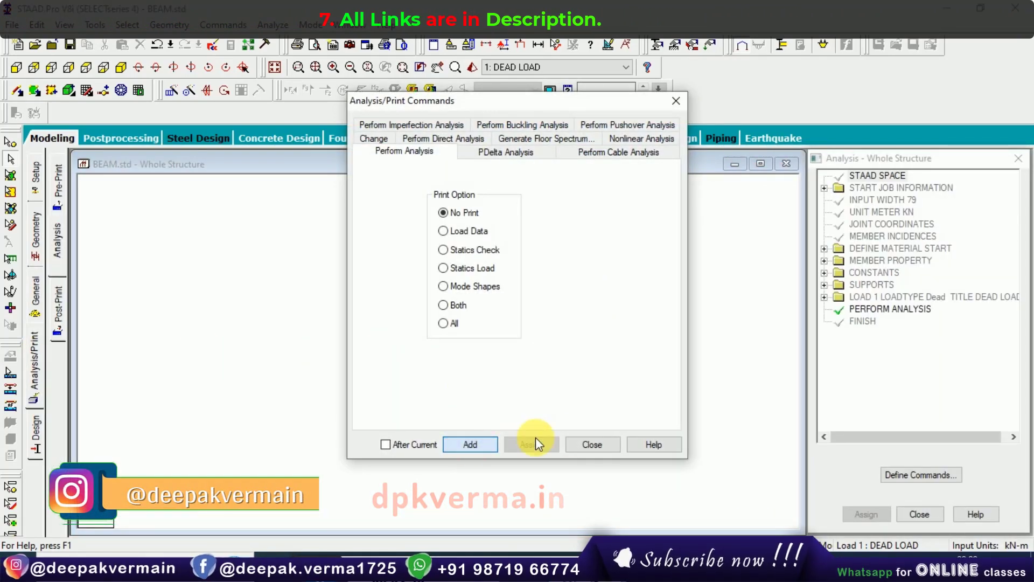
{"action": "left_click", "coordinate": [590, 444]}
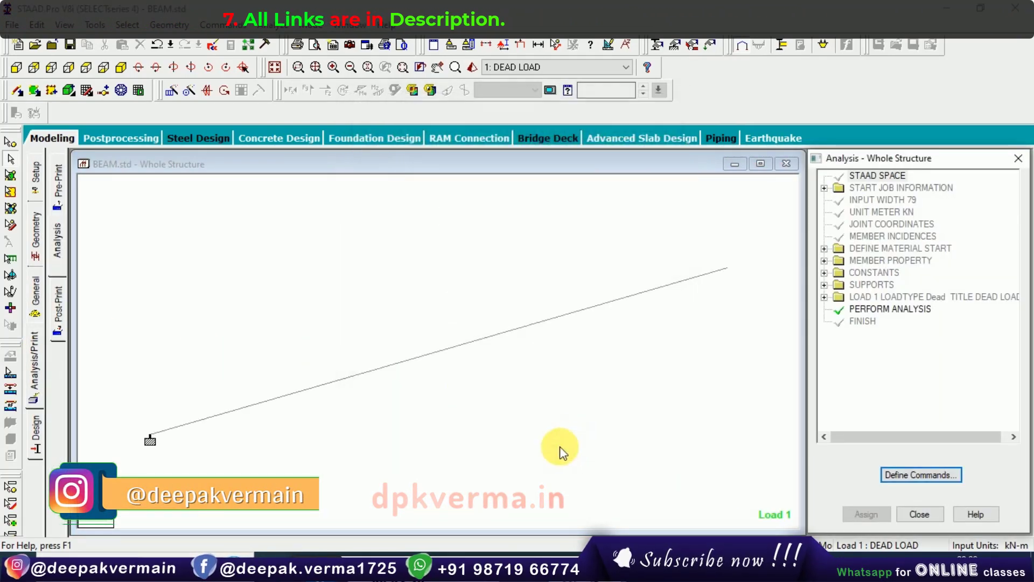
Save the model and run the analysis, choosing to go to post-processing afterwards
{"action": "left_click", "coordinate": [271, 25]}
{"action": "left_click", "coordinate": [277, 43]}
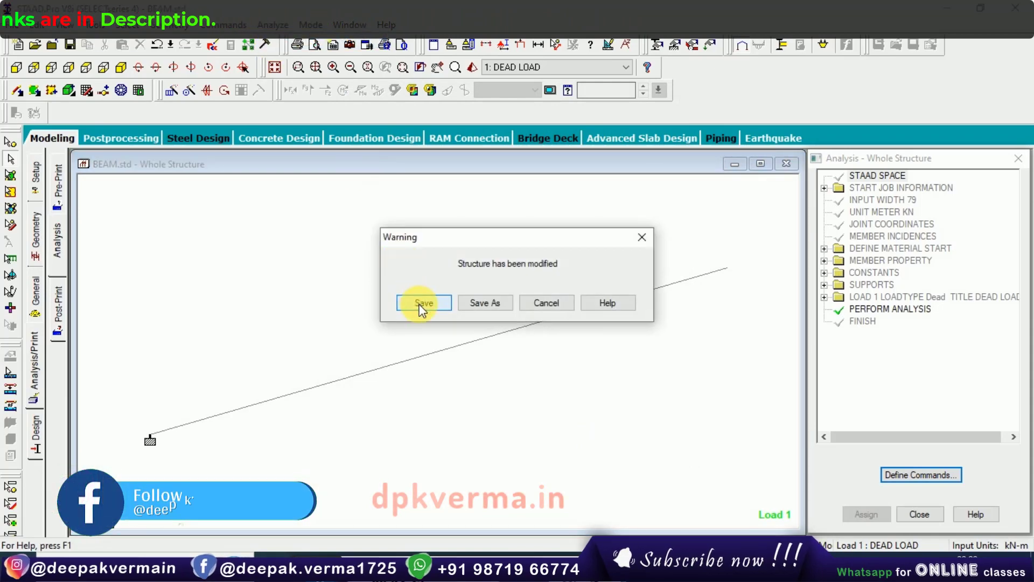
{"action": "left_click", "coordinate": [419, 303]}
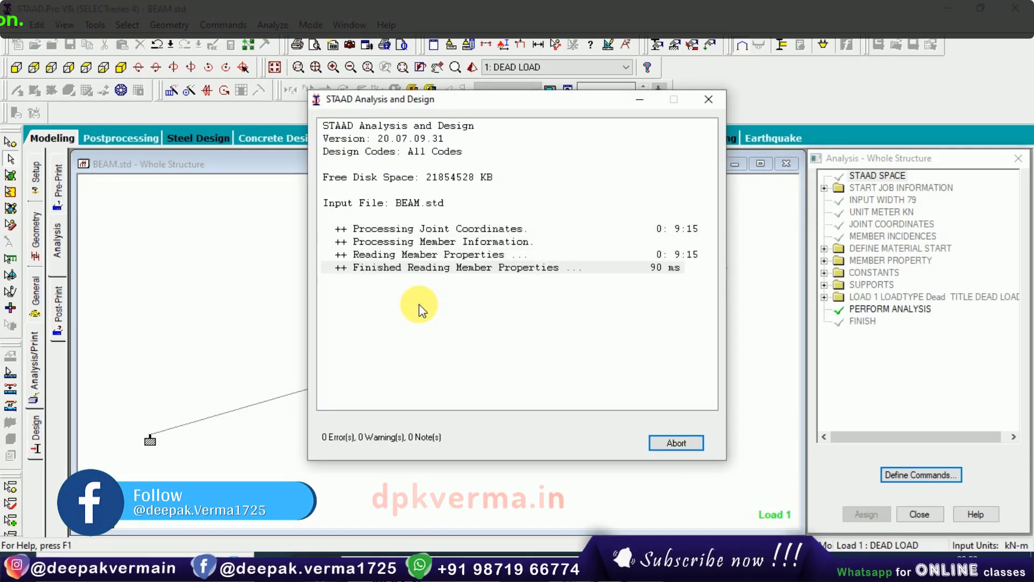
{"action": "left_click", "coordinate": [426, 436]}
Open the results with the default setup and show Beam 1's Mz, Fy and Fx graphs
{"action": "left_click", "coordinate": [679, 450]}
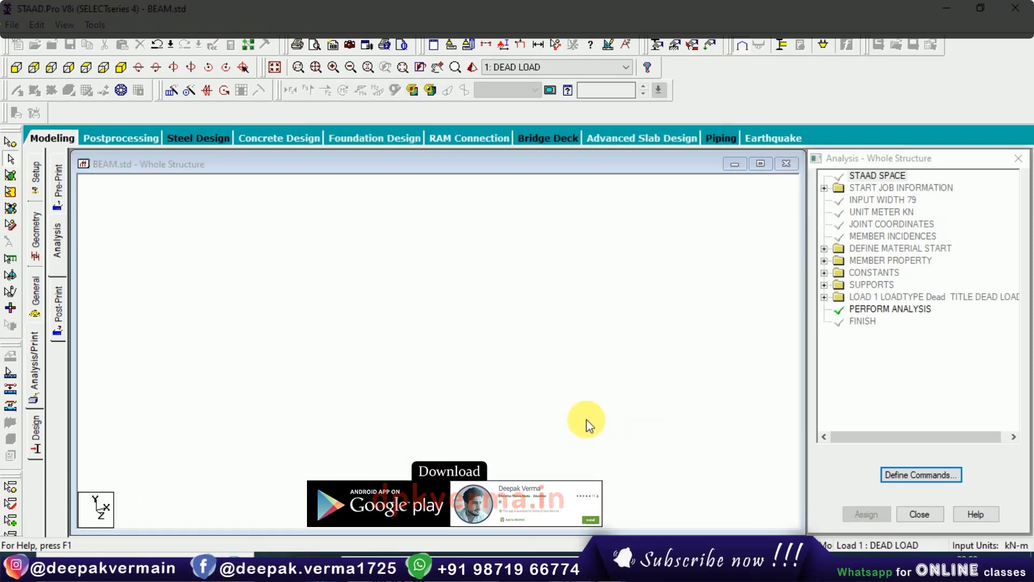
{"action": "left_click", "coordinate": [539, 397]}
{"action": "left_click", "coordinate": [35, 218]}
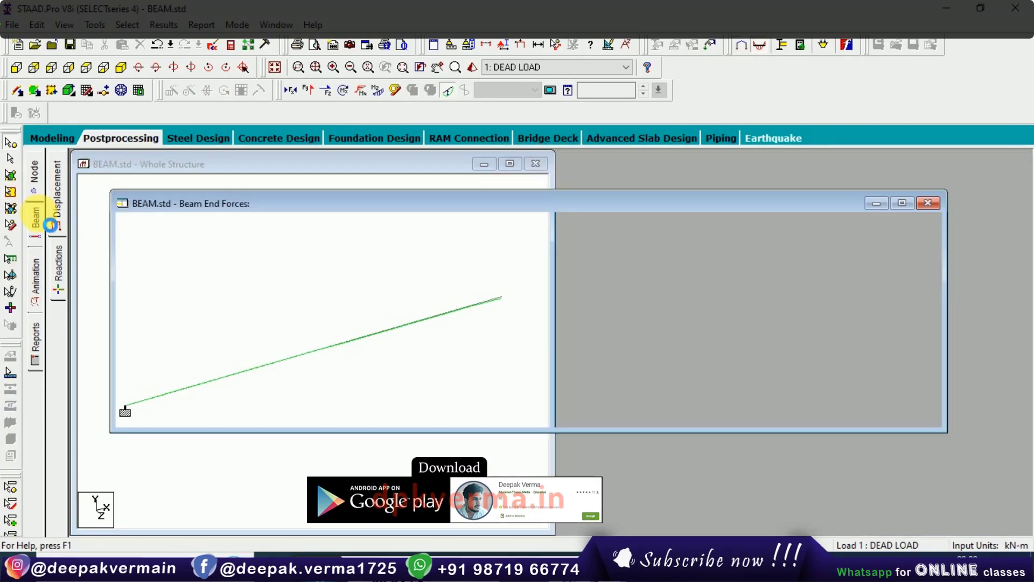
{"action": "left_click", "coordinate": [58, 280]}
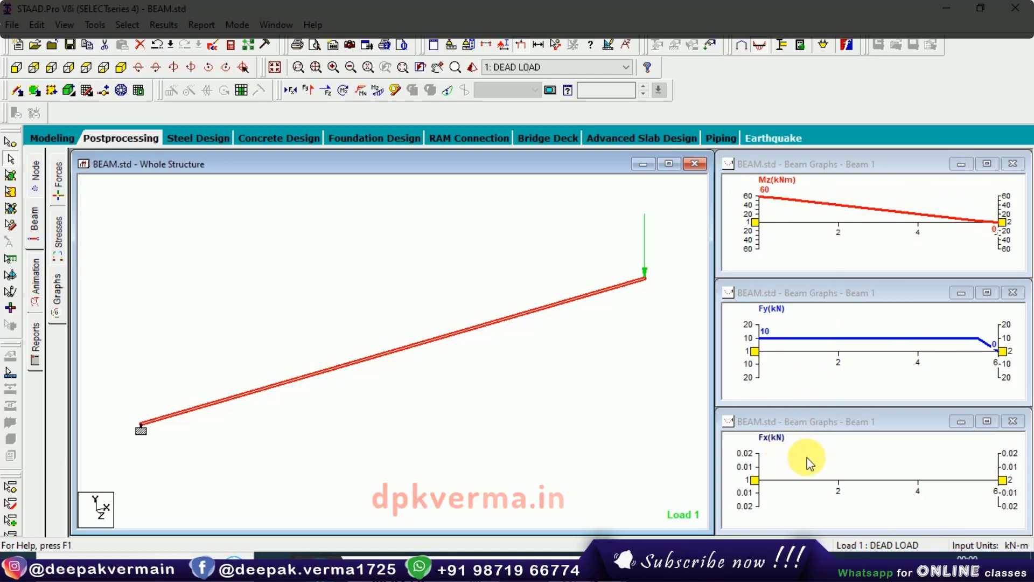
Bring up the task switcher to reach the Edge window with the reference SFD/BMD image
{"action": "key", "text": "alt+Tab"}
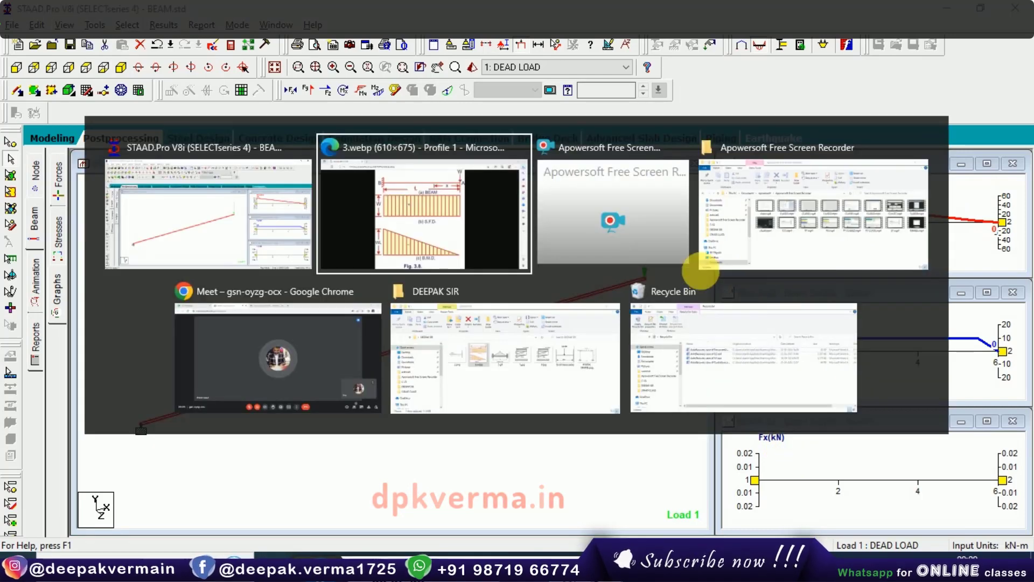